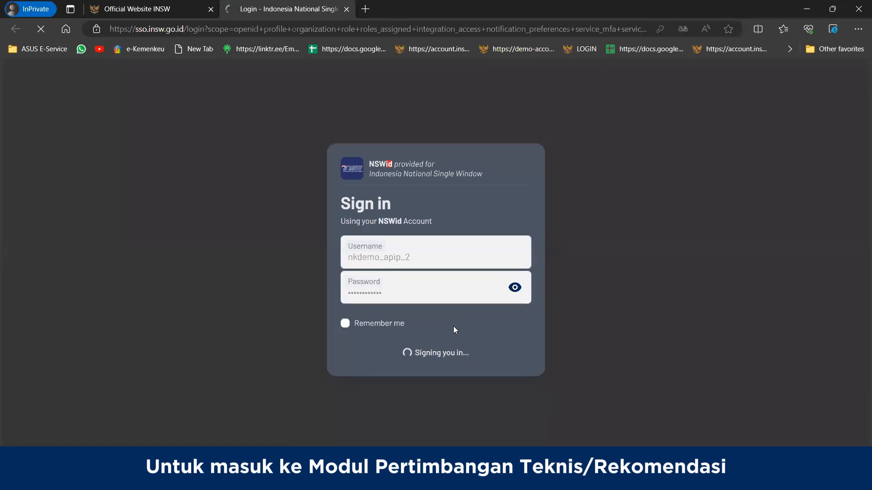
# - Sign in to the NSWid account and open the Pertimbangan Teknis / Rekomendasi service within SSm Perizinan
pyautogui.click(453, 373)
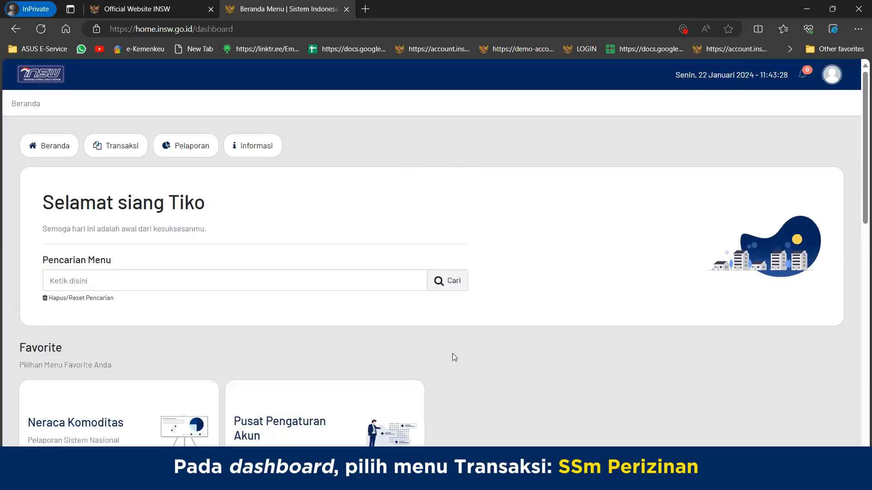
pyautogui.scroll(-5, 452, 352)
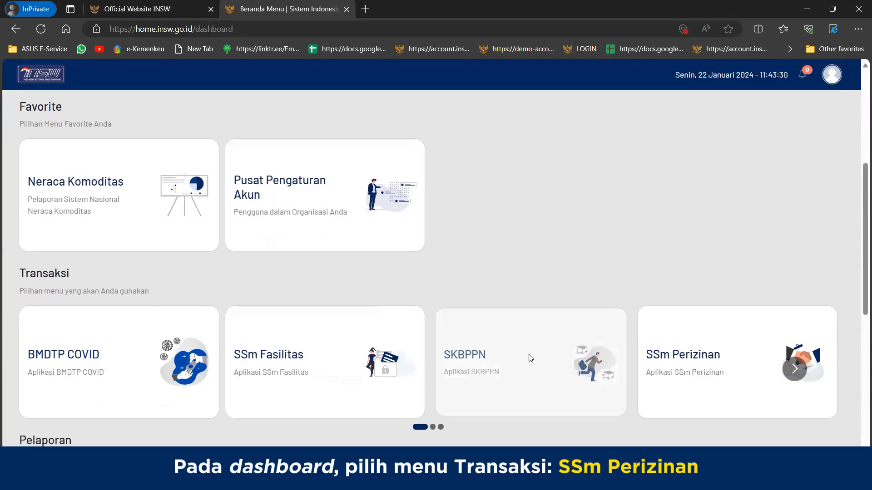
pyautogui.click(671, 366)
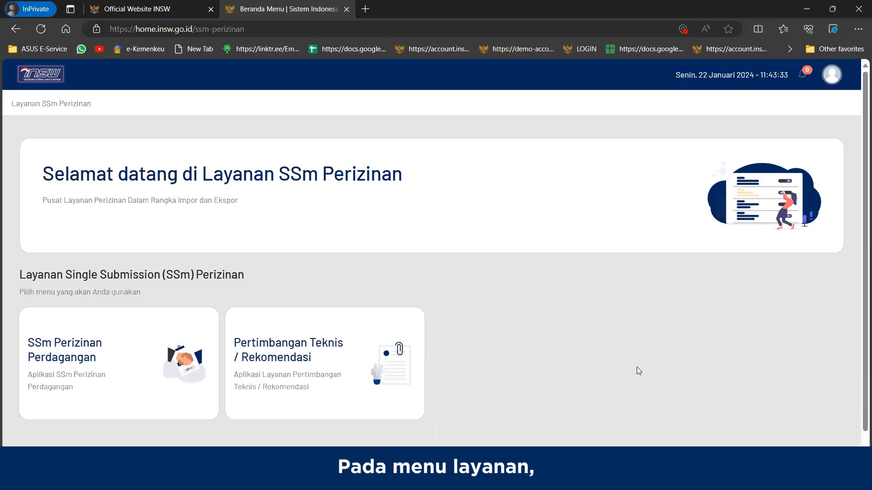
pyautogui.click(359, 357)
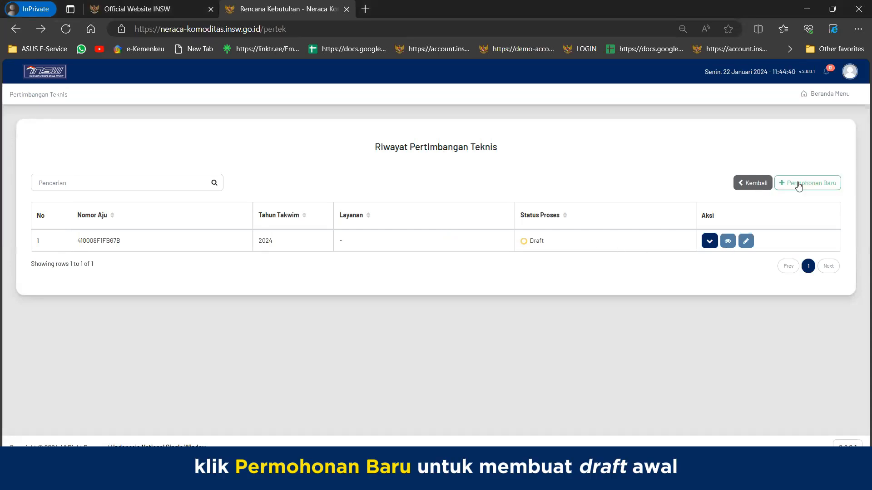
# - Open the draft application for editing, check the applicant's name and position on the profile, and proceed to the Produksi stage
pyautogui.click(747, 241)
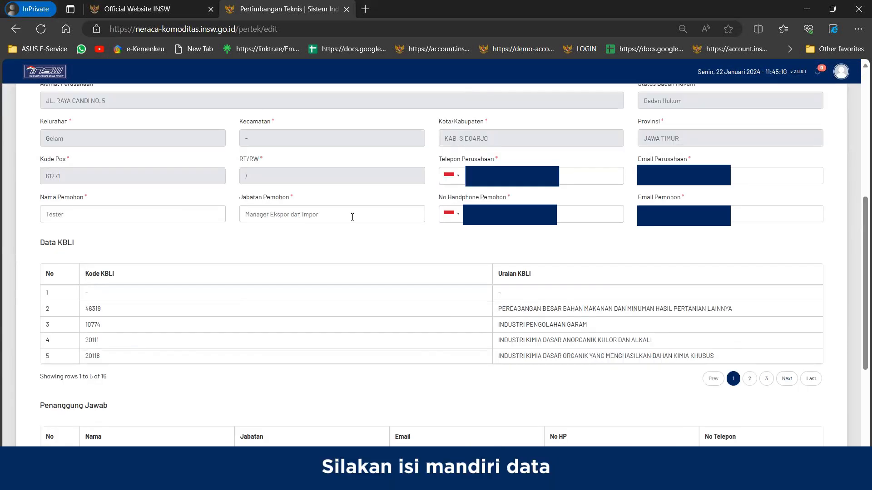
pyautogui.click(219, 214)
pyautogui.click(342, 215)
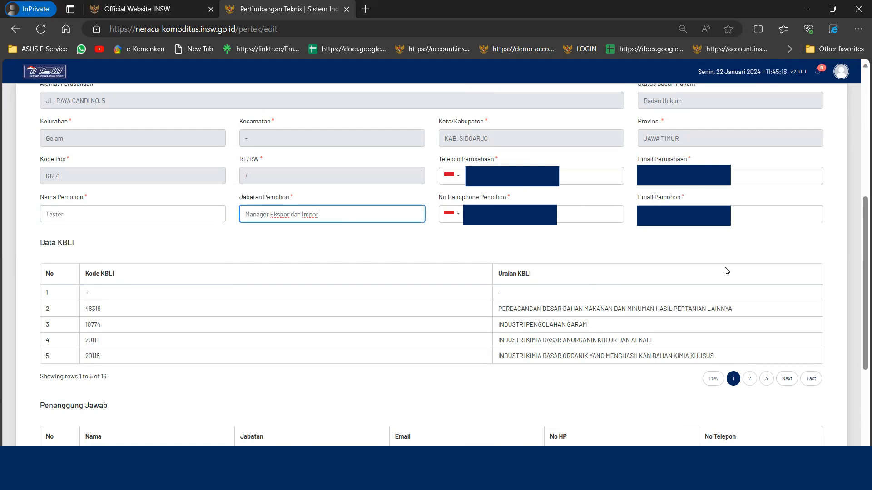
pyautogui.scroll(-4, 726, 271)
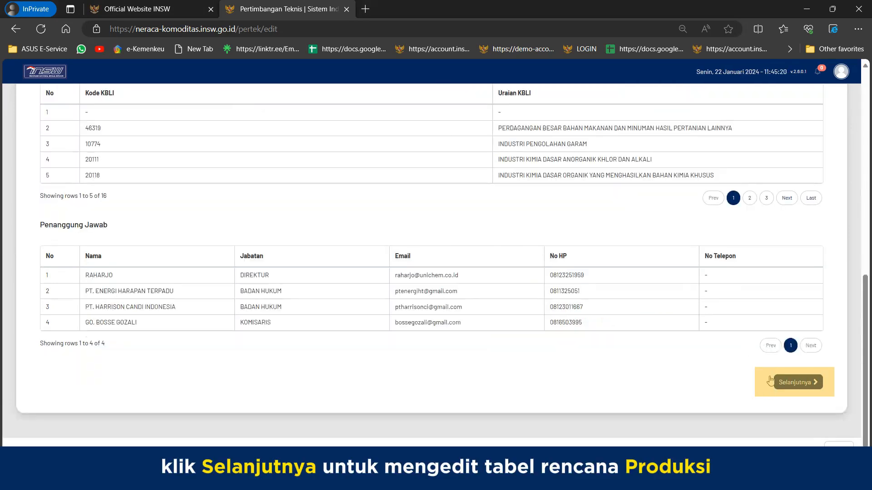
pyautogui.click(796, 383)
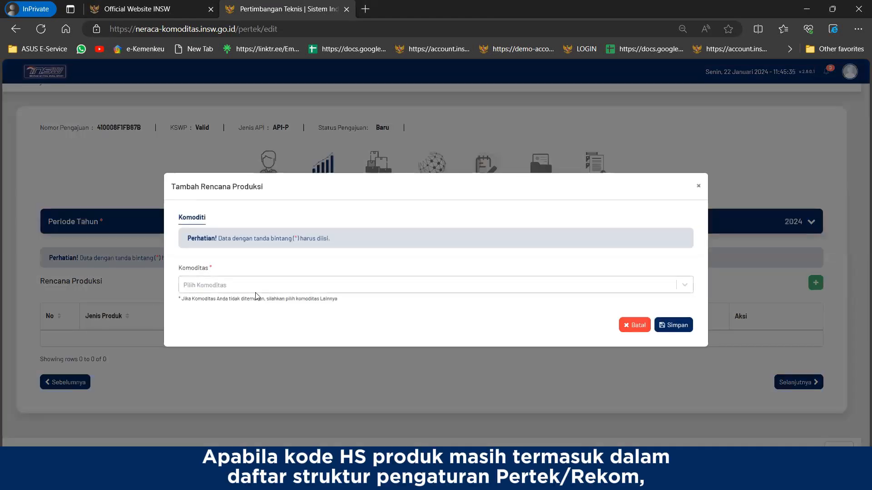
pyautogui.click(253, 290)
pyautogui.write('besi')
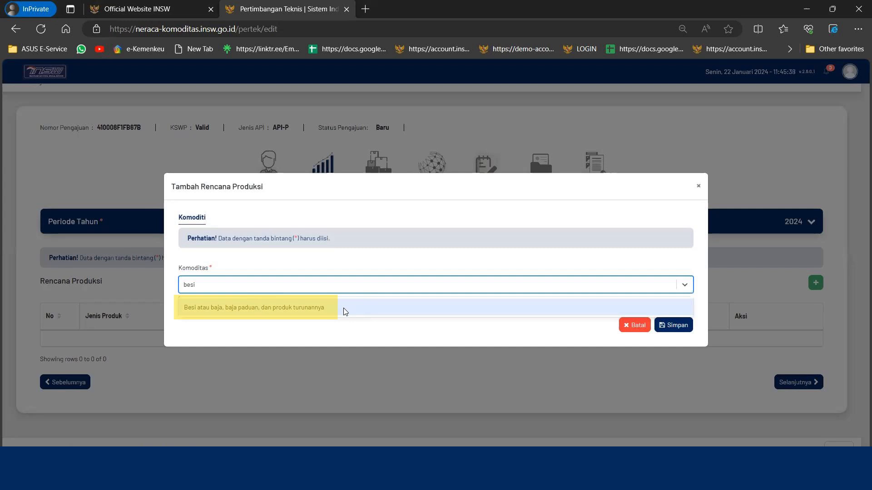
pyautogui.press('BackSpace')
pyautogui.press('BackSpace')
pyautogui.press('BackSpace')
pyautogui.press('BackSpace')
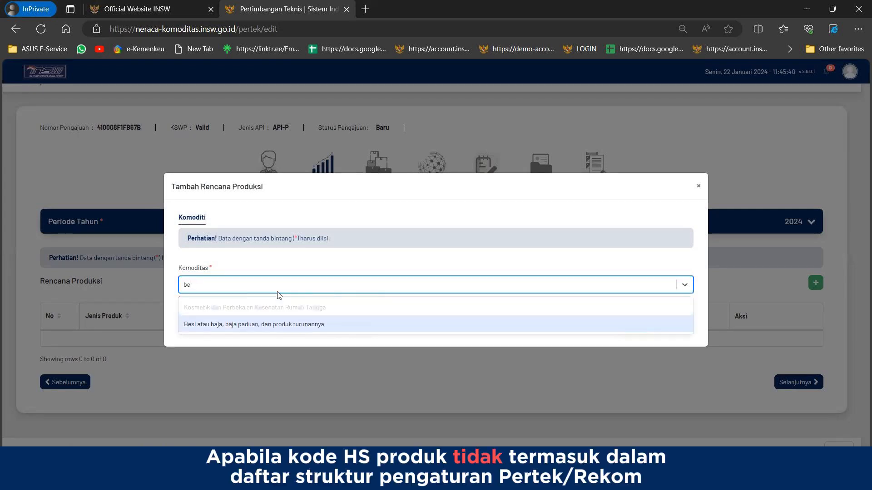
# - Fill in the production plan with Komoditas Lainnya, product Pulpen, category Produk Utama, specification and description Pulpen tes123, and HS Code 96083020
pyautogui.write('lai')
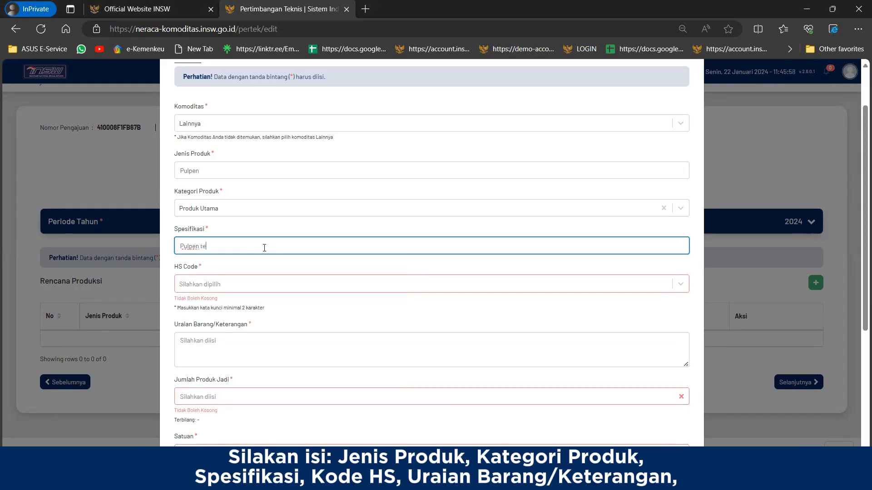
pyautogui.write('3')
pyautogui.click(230, 286)
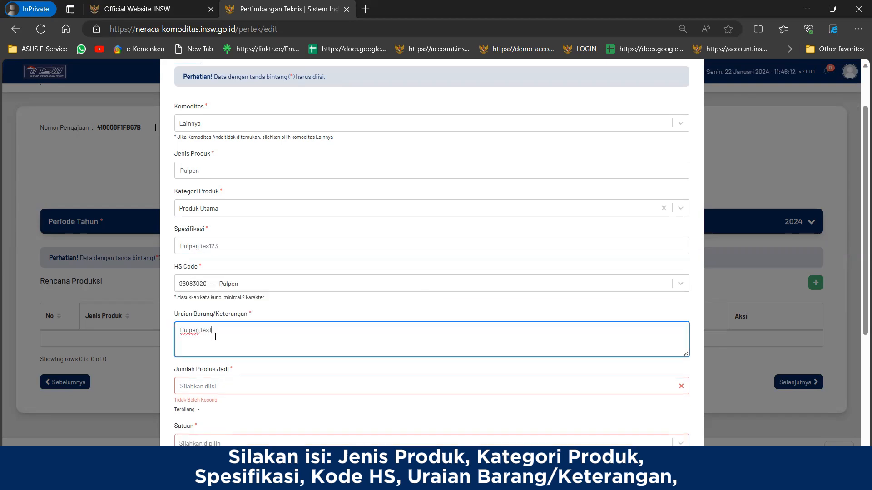
pyautogui.write('23')
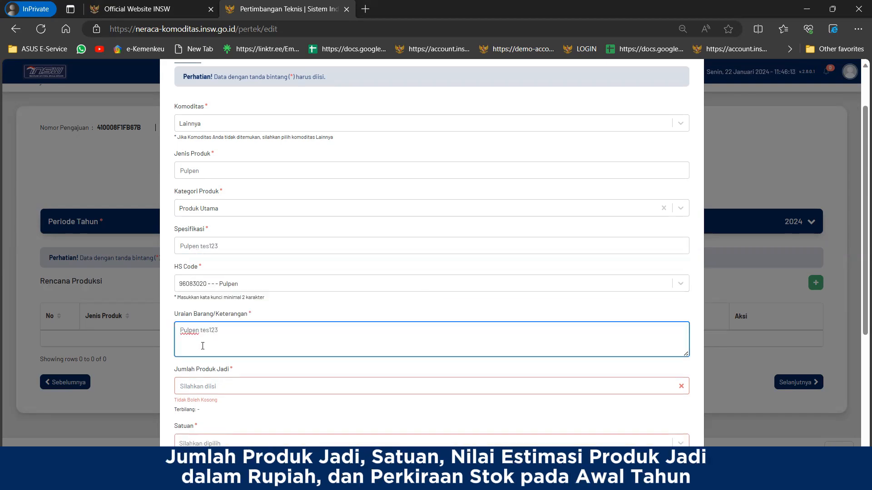
# - Set the finished quantity to 100,000, unit PCE - Piece, estimated value 10,000,000,000 and opening stock 0, and save the production plan
pyautogui.scroll(-1, 204, 349)
pyautogui.click(203, 328)
pyautogui.write('1000000')
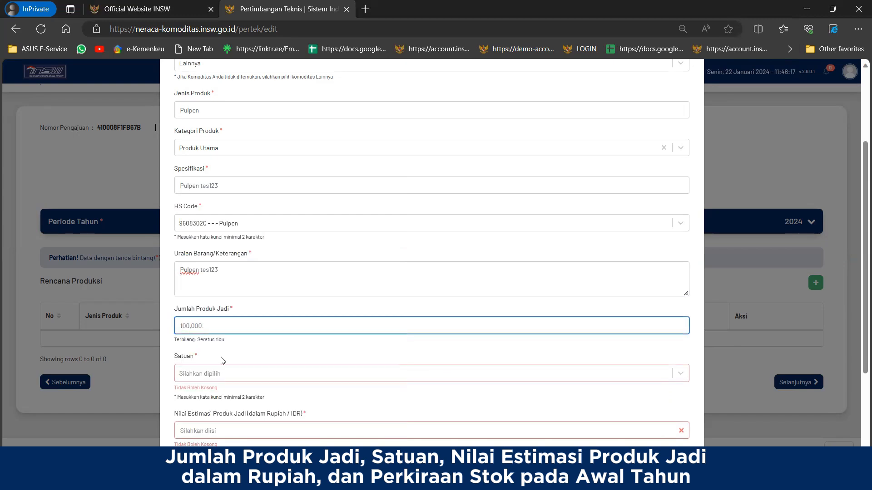
pyautogui.scroll(-2, 222, 361)
pyautogui.click(254, 312)
pyautogui.write('10000000000')
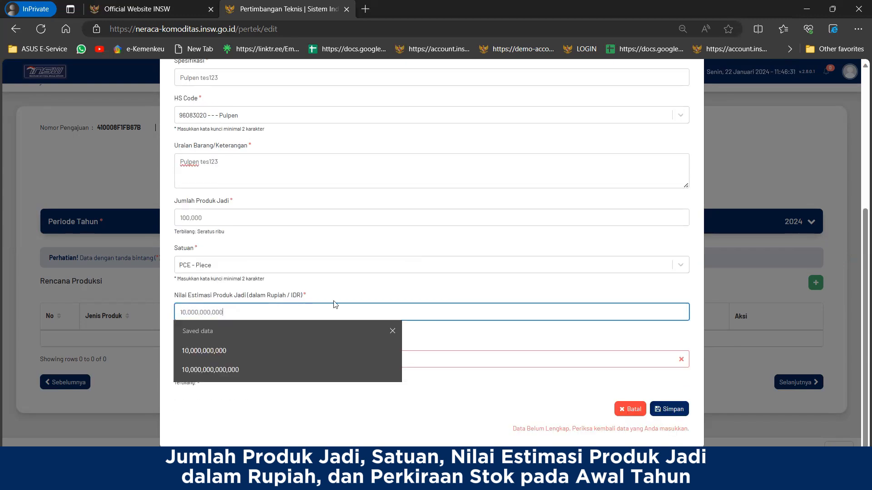
pyautogui.click(440, 341)
pyautogui.click(337, 364)
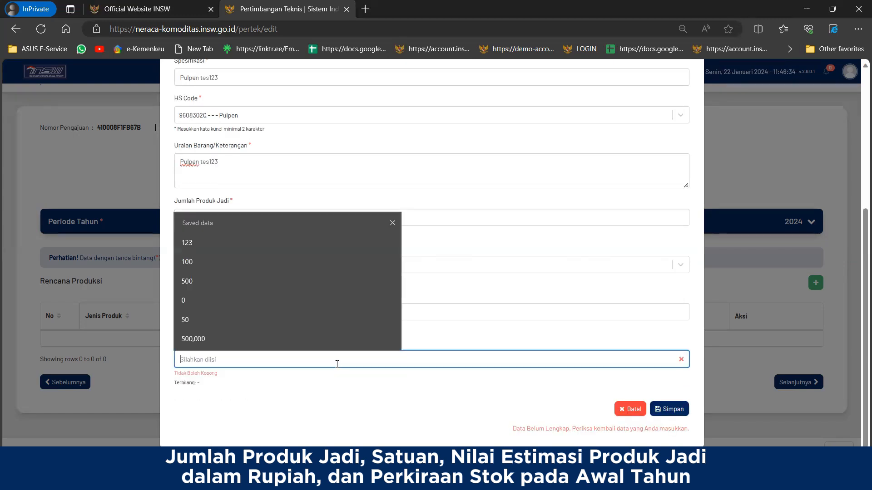
pyautogui.write('0')
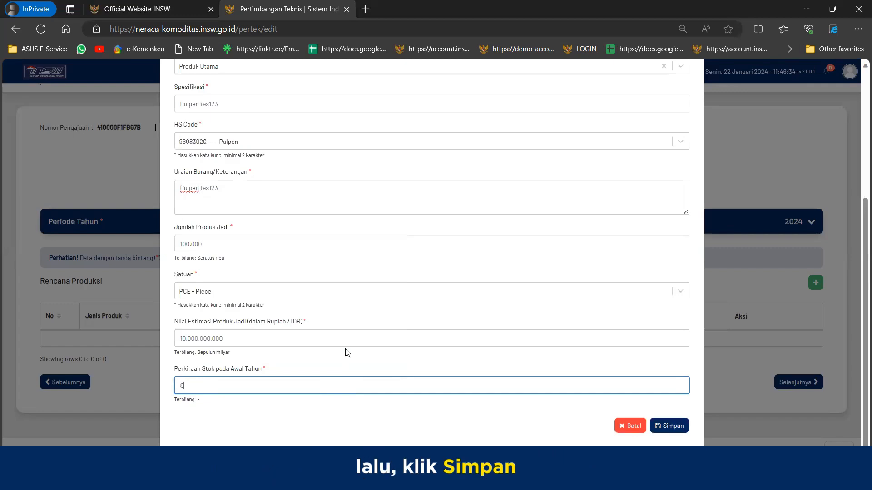
pyautogui.click(664, 425)
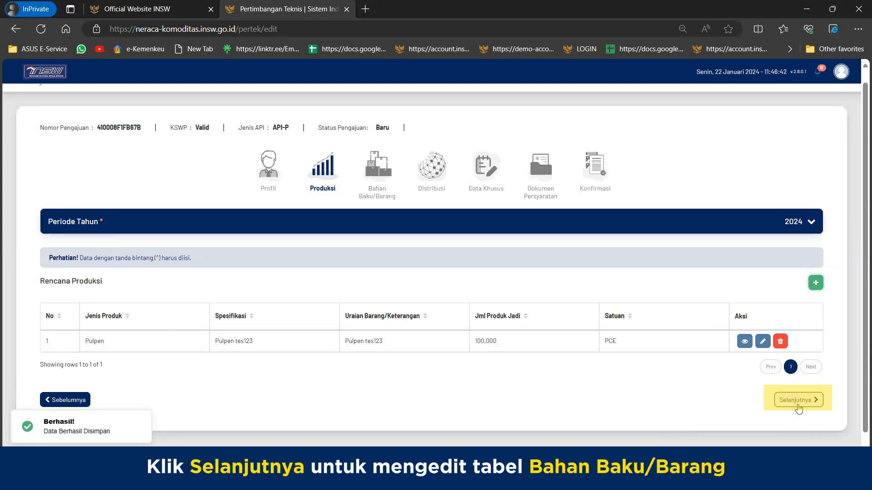
# - Proceed to Bahan Baku/Barang and add an import plan for Besi atau baja, baja paduan, dan produk turunannya, sub-commodity Perusahaan industri
pyautogui.click(798, 403)
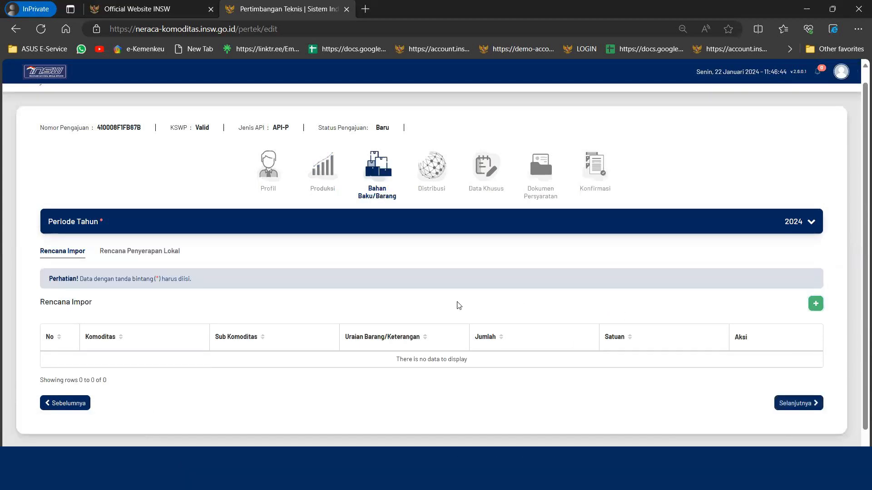
pyautogui.click(810, 313)
pyautogui.click(402, 289)
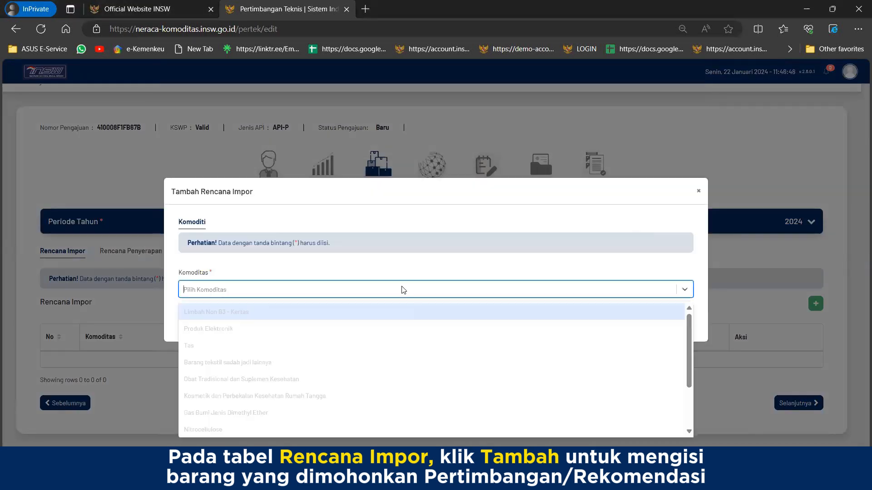
pyautogui.click(415, 310)
pyautogui.click(249, 226)
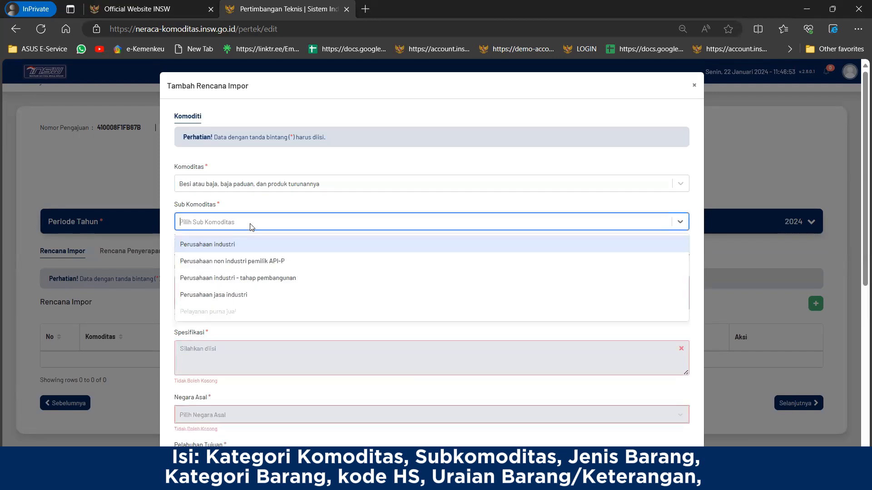
pyautogui.click(249, 243)
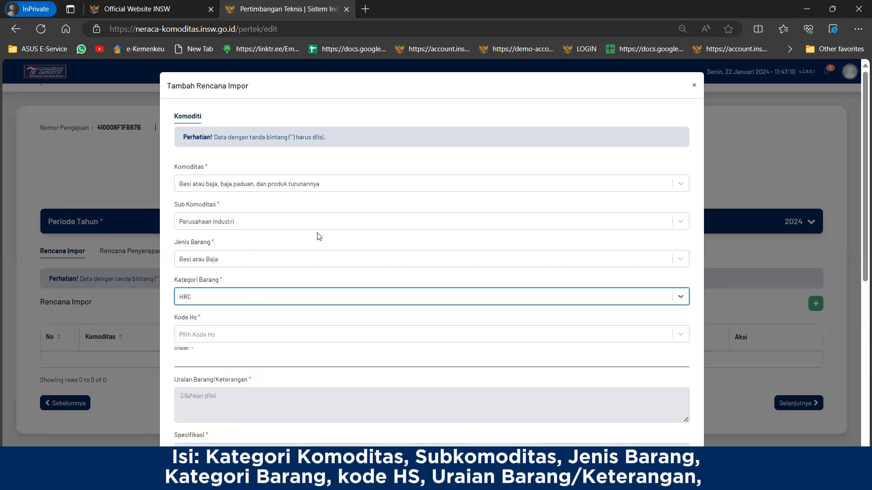
# - Select HS code 72082600 for the import plan's Besi atau Baja goods in category HRC
pyautogui.scroll(-1, 317, 234)
pyautogui.click(307, 275)
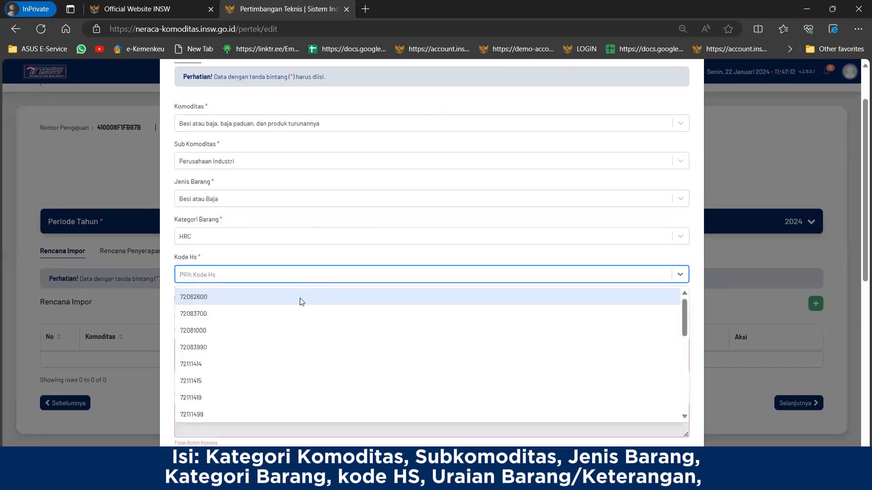
pyautogui.click(300, 298)
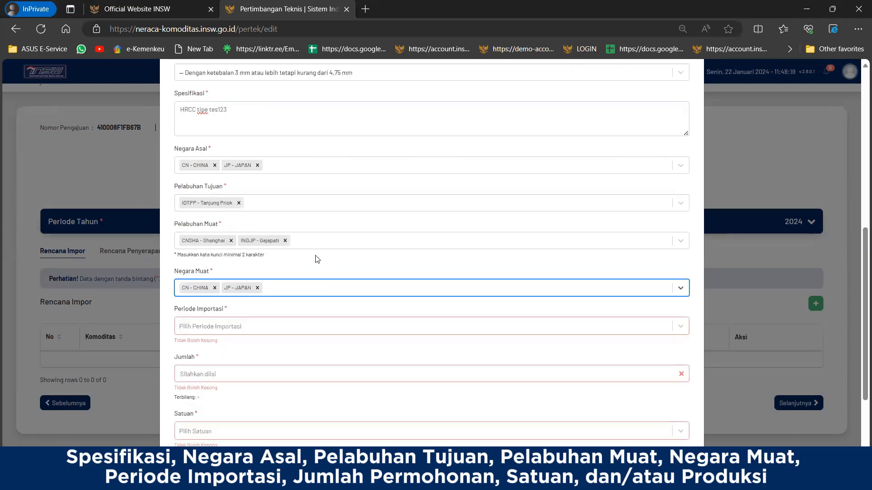
# - Set the import periods to Jan–Des 2024, quantity 2,000, unit TNE - Metric ton (1000 kg), production 96083020 - Pulpen, and save the import plan
pyautogui.scroll(-2, 315, 255)
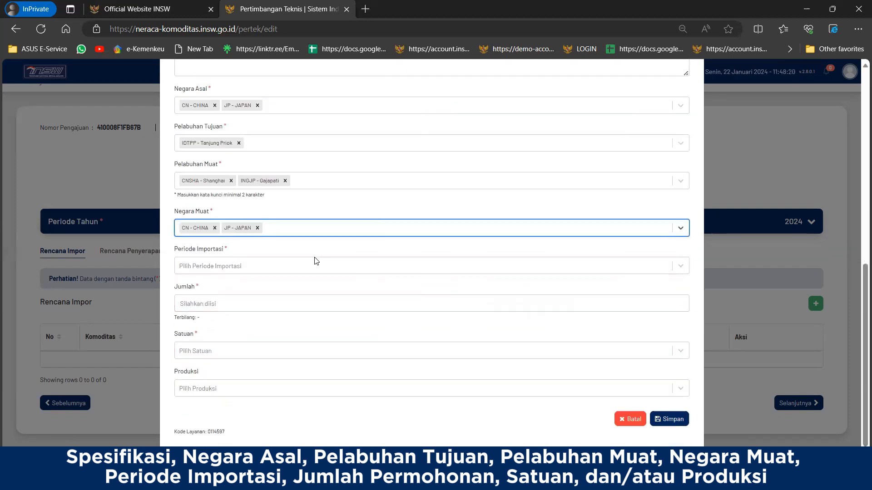
pyautogui.click(230, 262)
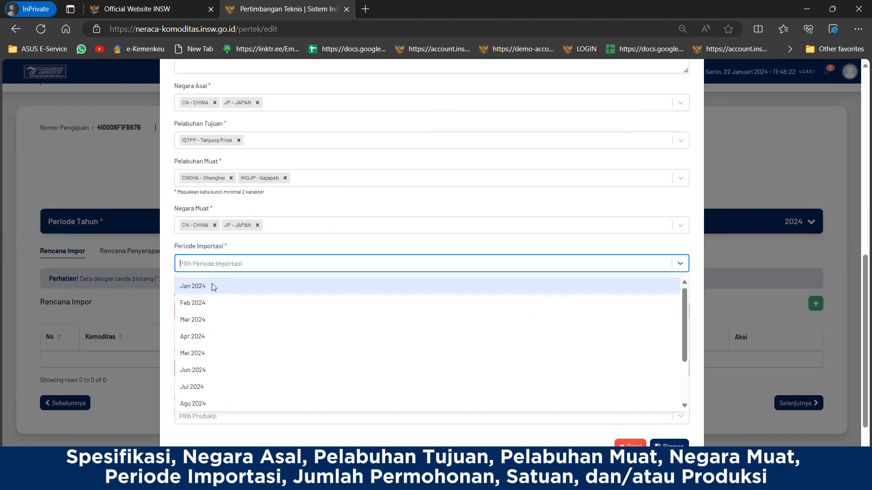
pyautogui.click(211, 285)
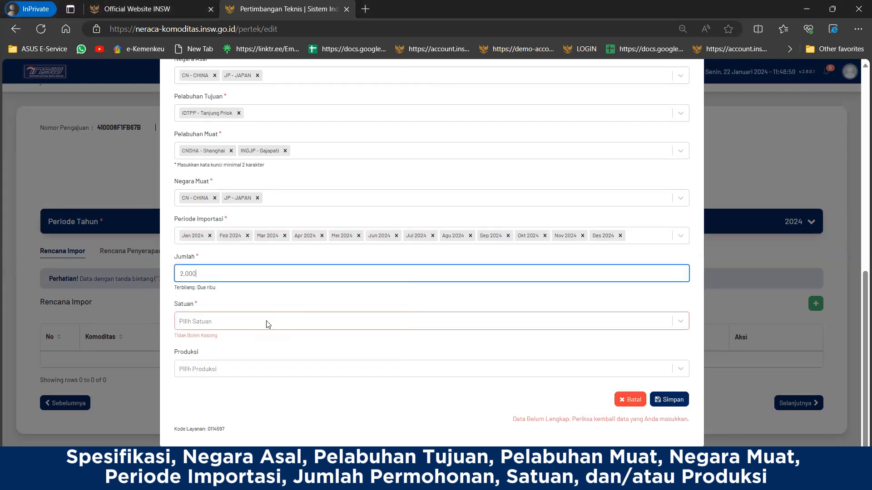
pyautogui.click(268, 324)
pyautogui.write('tric ton (1000 kg')
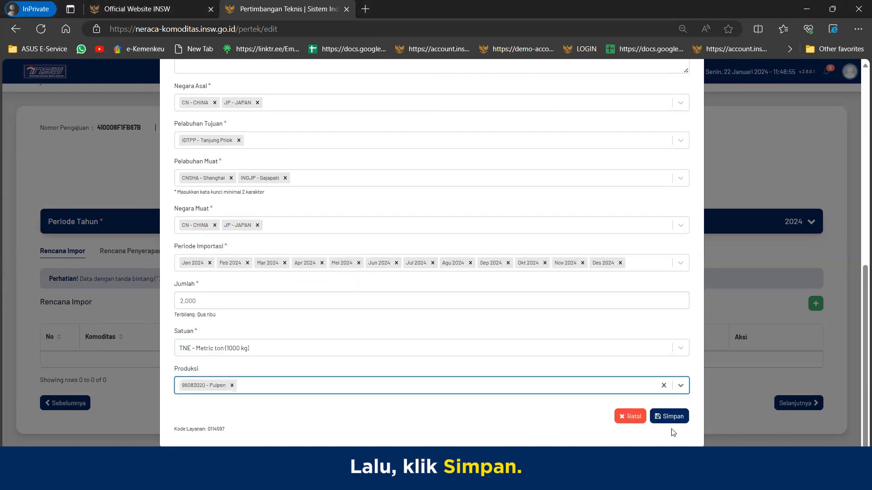
pyautogui.click(674, 417)
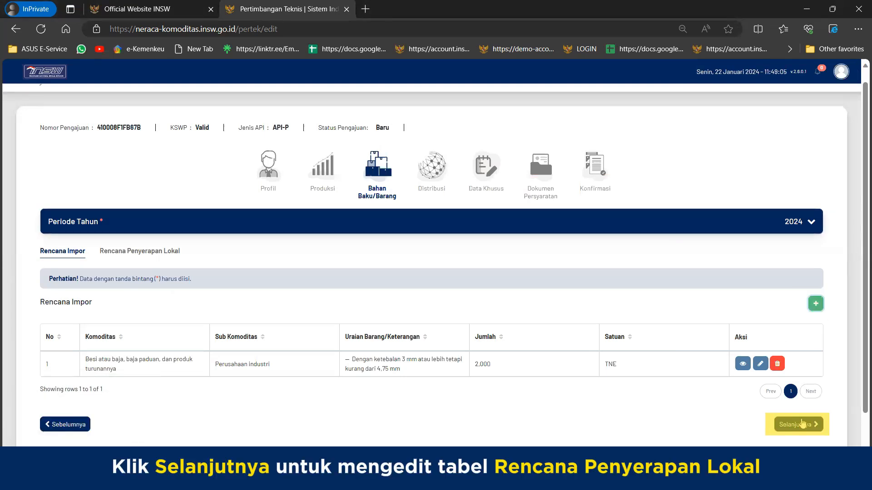
# - Proceed to Rencana Penyerapan Lokal and add an entry for Besi atau baja, baja paduan, dan produk turunannya, sub-commodity Perusahaan industri
pyautogui.click(801, 427)
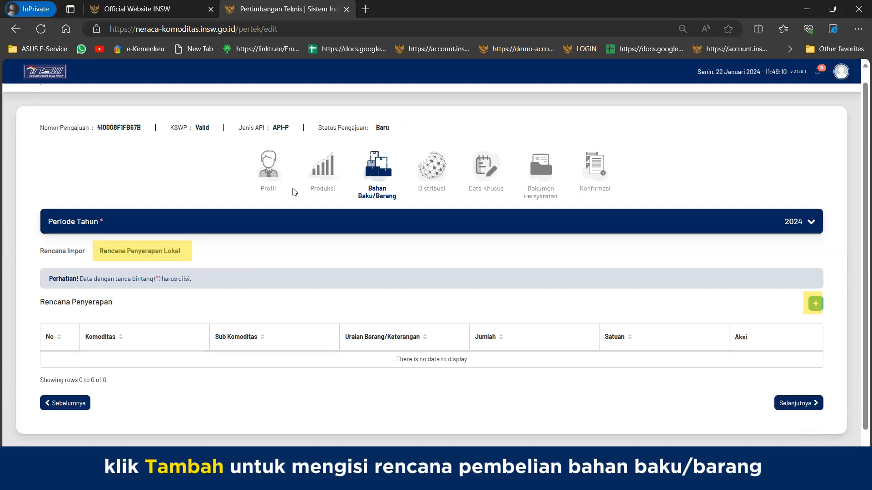
pyautogui.click(812, 305)
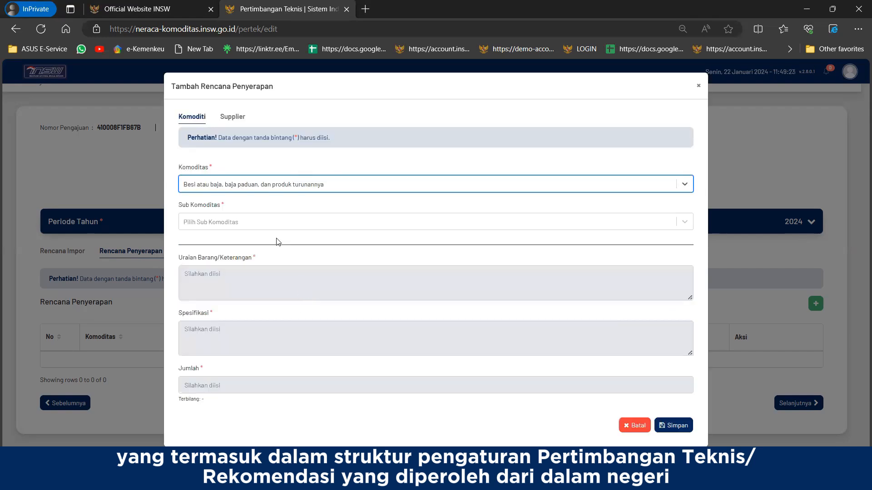
pyautogui.click(263, 227)
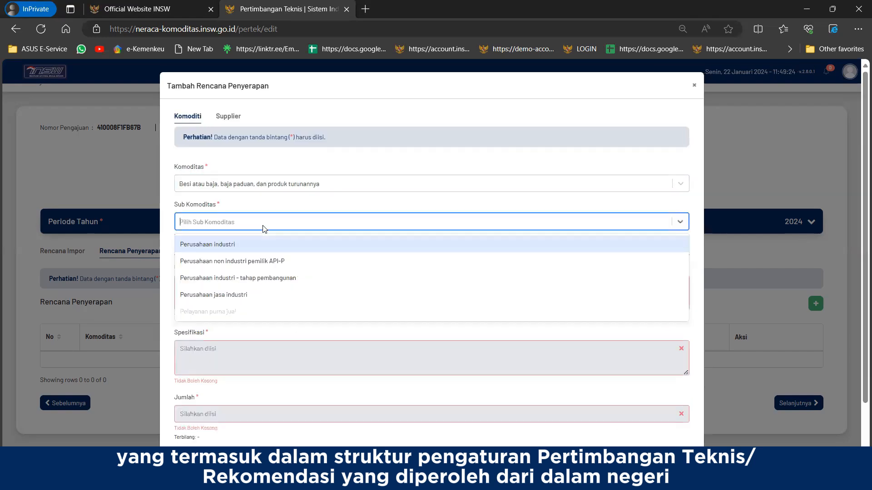
pyautogui.click(265, 250)
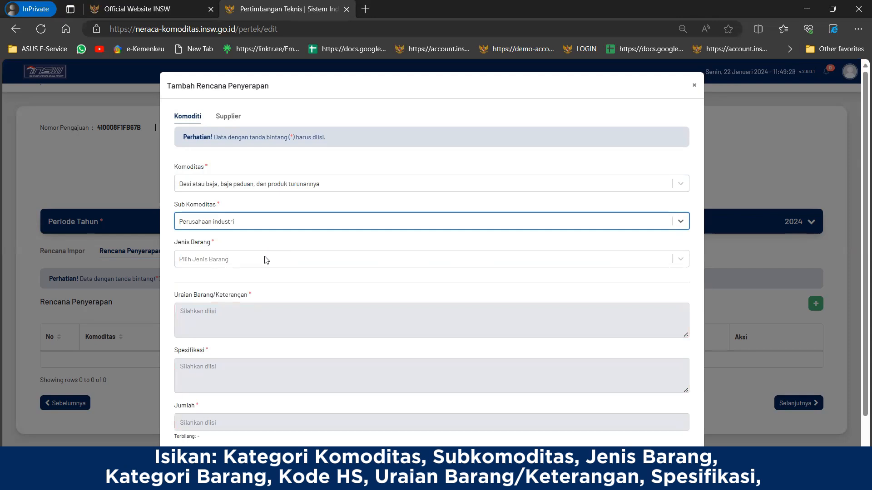
# - Set the local absorption goods to Besi atau Baja, category HRC, HS code 72082600, description Dengan ketebalan 3 mm atau lebih tetapi kurang dari 4,75 mm
pyautogui.click(265, 258)
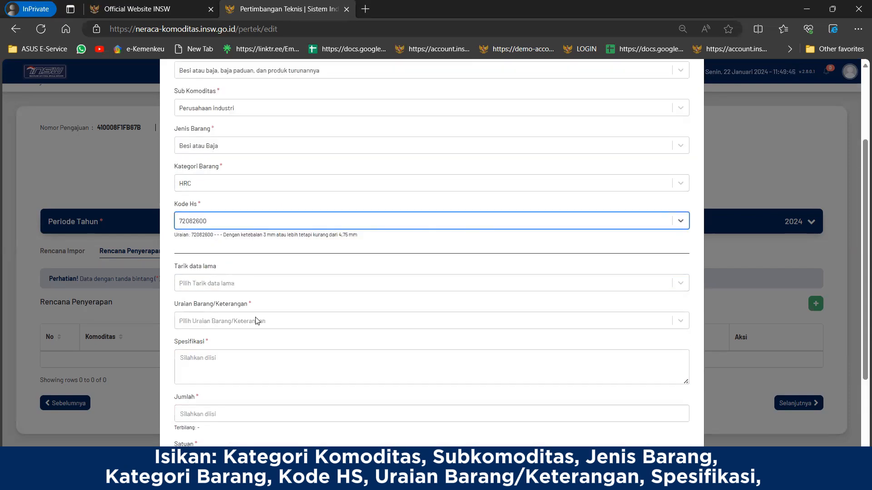
pyautogui.click(323, 322)
pyautogui.click(323, 343)
pyautogui.scroll(-3, 323, 347)
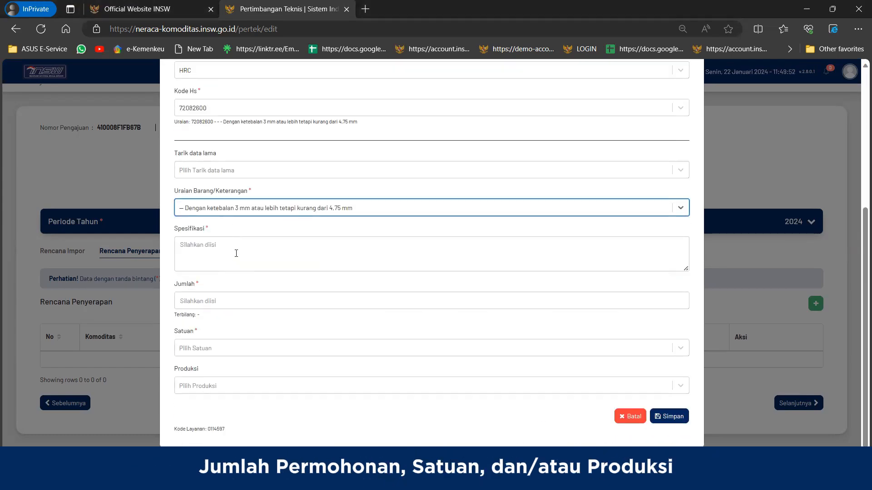
# - Complete the local absorption entry with specification HRC Tipe tes123, quantity 0, unit TNE - Metric ton (1000 kg) and production 96083020 - Pulpen, and save it
pyautogui.click(235, 258)
pyautogui.write('HRC Tipe tes')
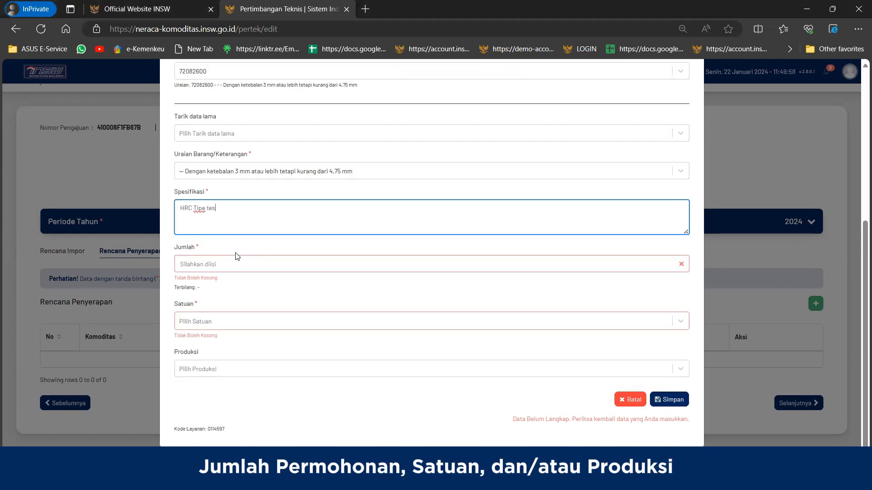
pyautogui.write('1')
pyautogui.write('23')
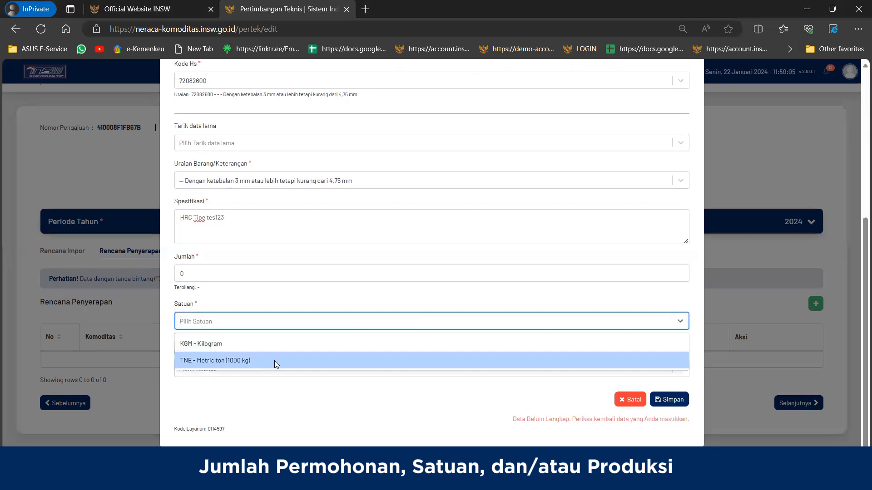
pyautogui.click(274, 361)
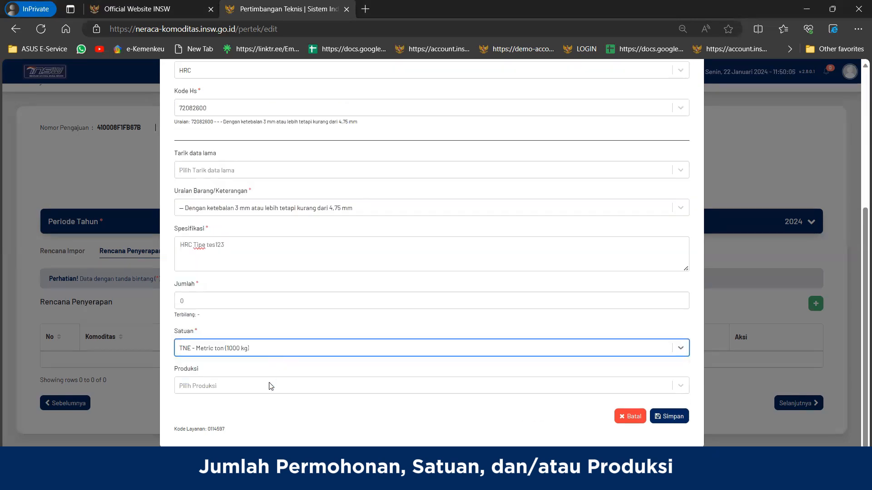
pyautogui.click(269, 385)
pyautogui.click(267, 408)
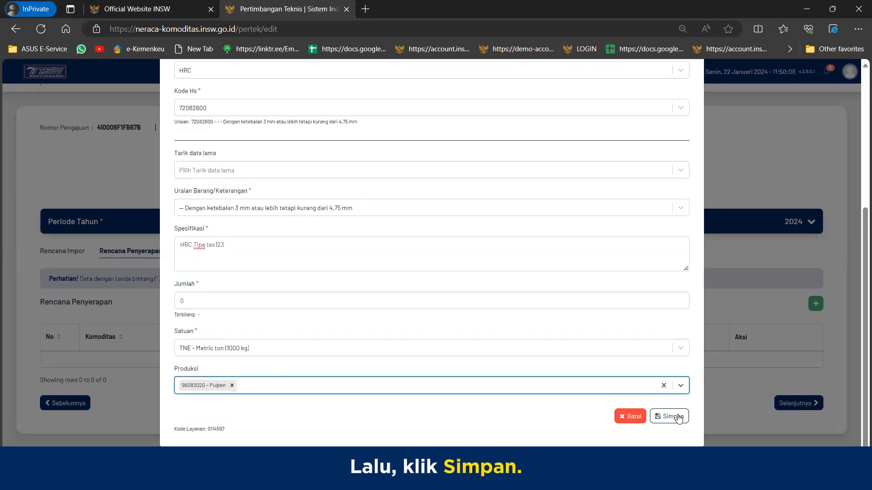
pyautogui.click(679, 416)
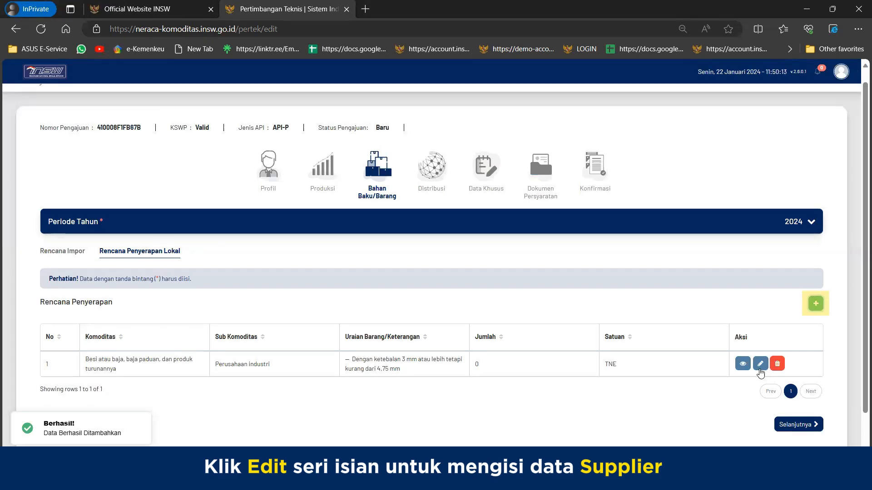
# - Edit the saved absorption entry and start a supplier record with the supplier's name, NPWP, NIB, address and province DKI JAKARTA
pyautogui.click(759, 368)
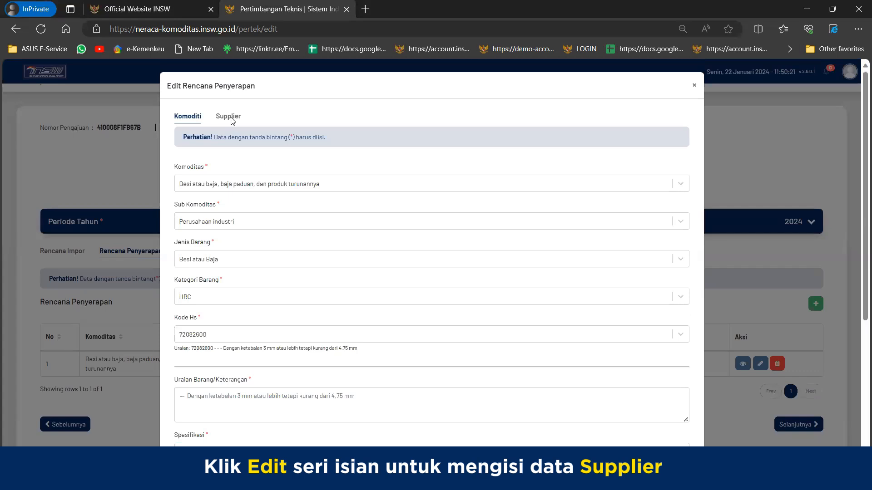
pyautogui.click(229, 118)
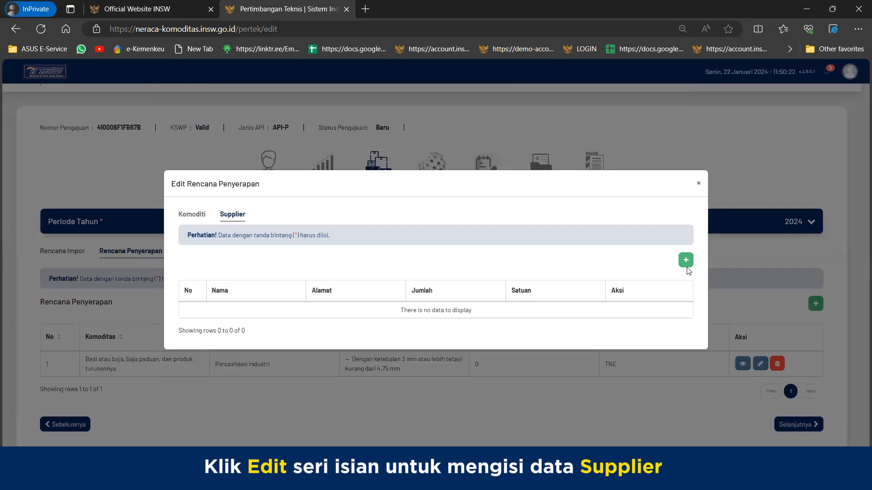
pyautogui.click(686, 260)
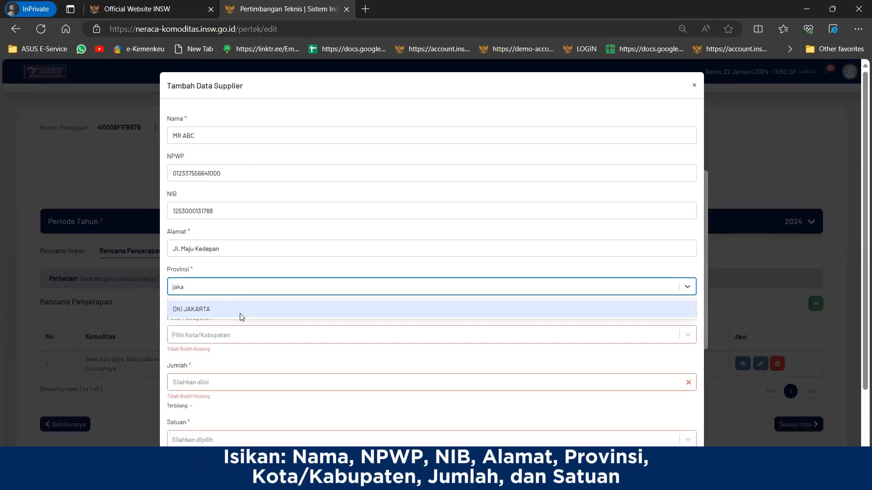
pyautogui.click(240, 312)
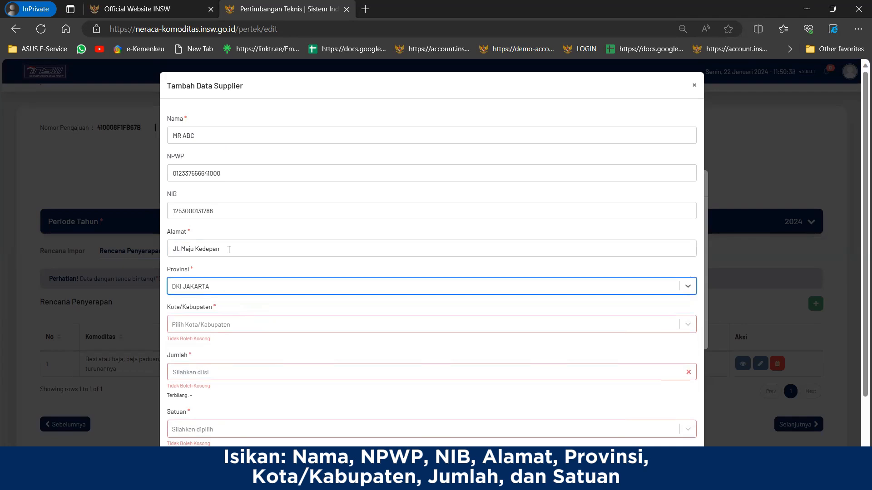
# - Set the supplier's city to KOTA ADM. JAKARTA UTARA, quantity 0 and unit TNE - Metric ton (1000 kg), and save the supplier
pyautogui.scroll(-2, 228, 254)
pyautogui.click(228, 262)
pyautogui.click(215, 366)
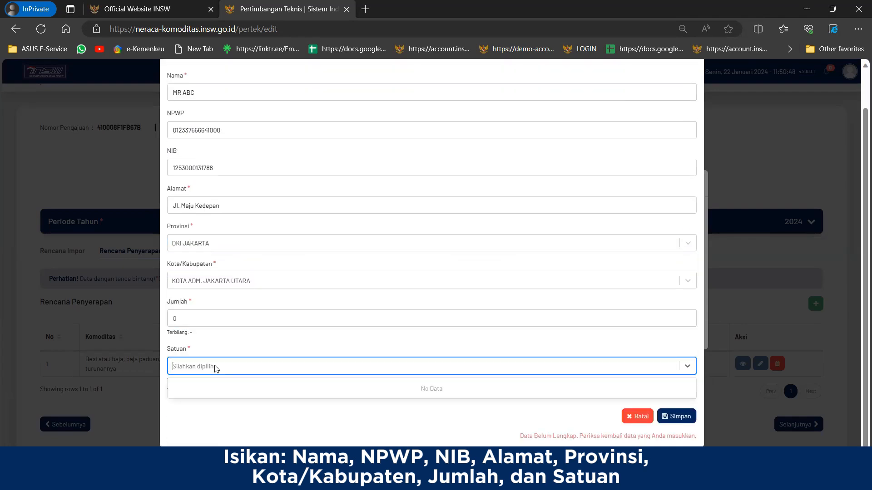
pyautogui.write('tne')
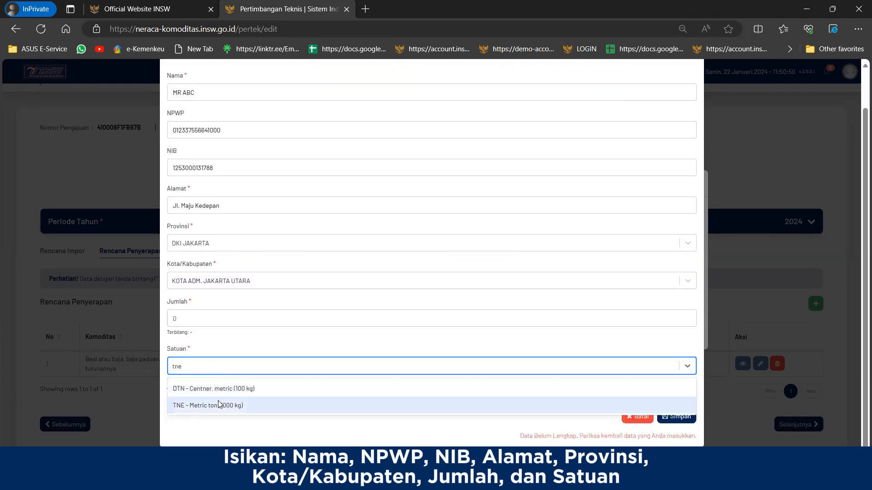
pyautogui.click(219, 405)
pyautogui.click(676, 434)
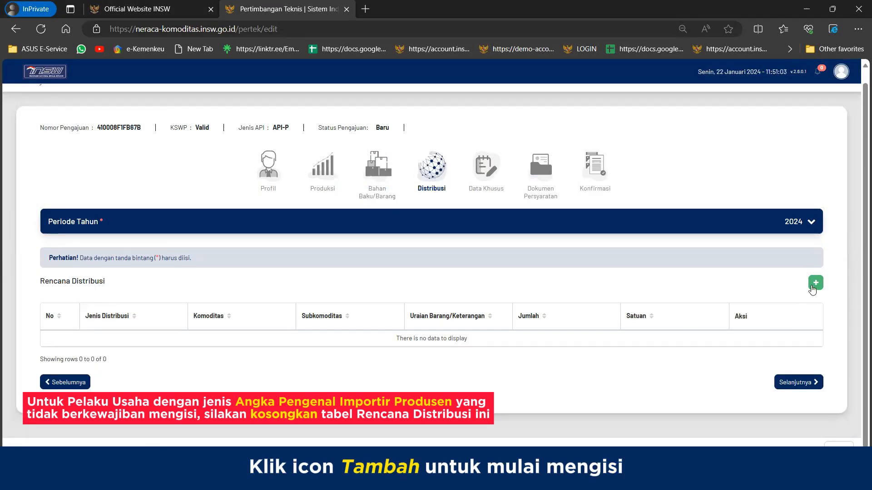
# - Add a Rencana Distribusi entry of type Bahan Baku/Barang Impor for the HRC goods with HS code 72082600, and save it
pyautogui.click(813, 285)
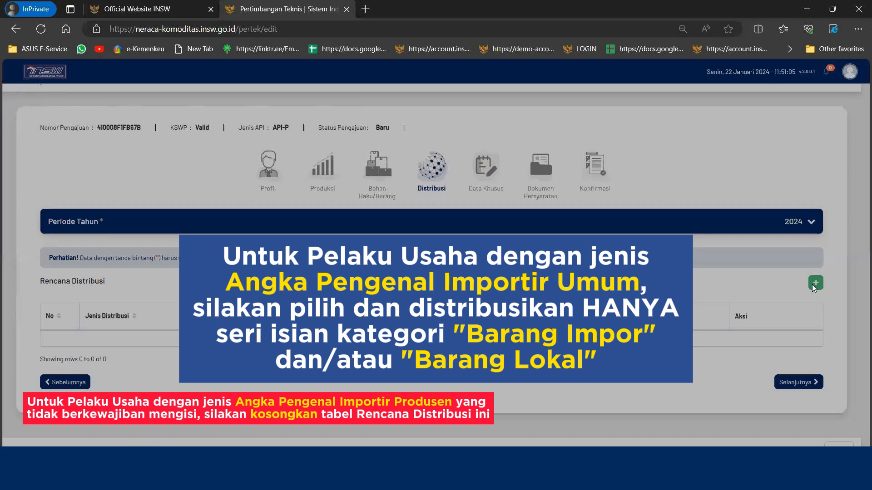
pyautogui.click(813, 284)
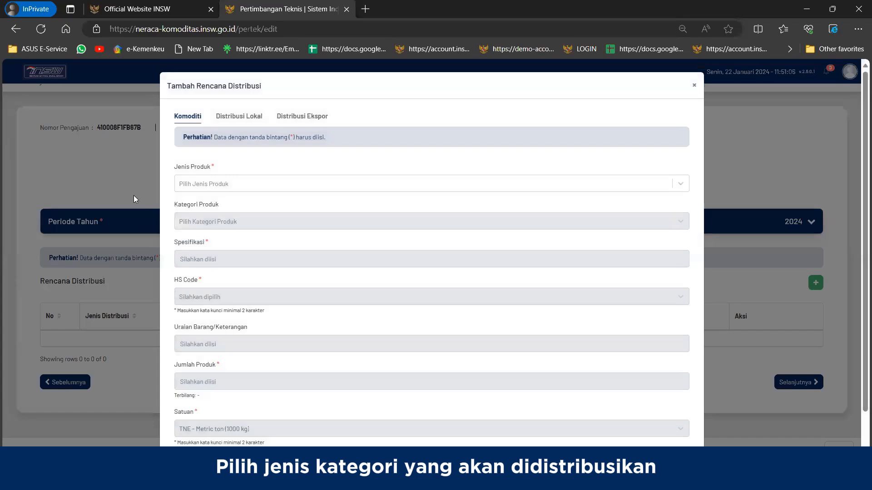
pyautogui.click(266, 183)
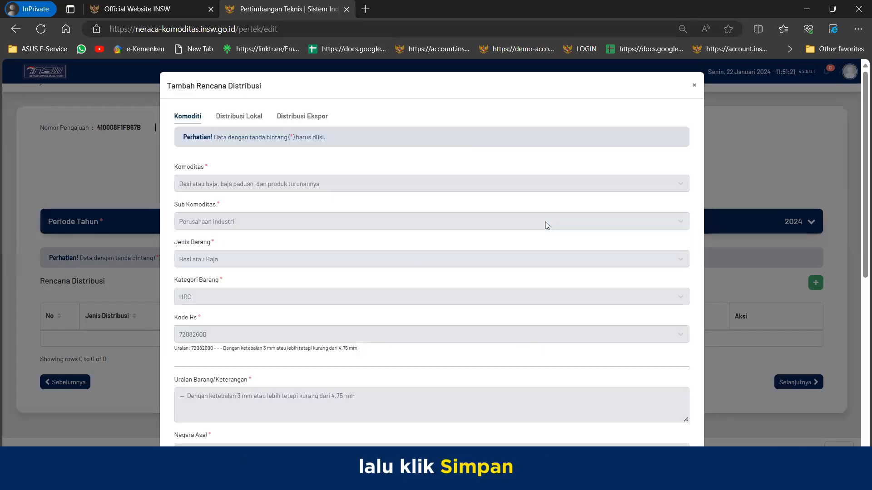
pyautogui.scroll(-5, 545, 221)
pyautogui.click(680, 433)
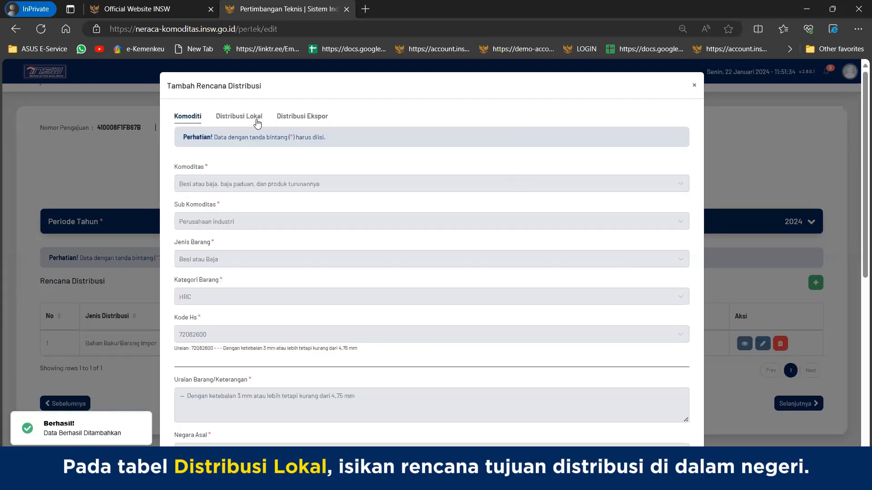
# - Start a Distribusi Lokal recipient with the buyer's name, category Industri, identity type NPWP 15 Digit, identity number and address
pyautogui.click(256, 118)
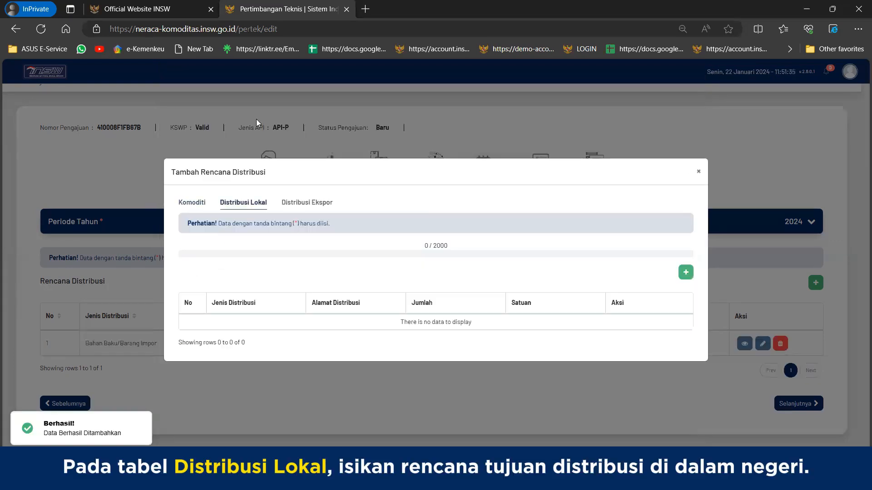
pyautogui.click(685, 272)
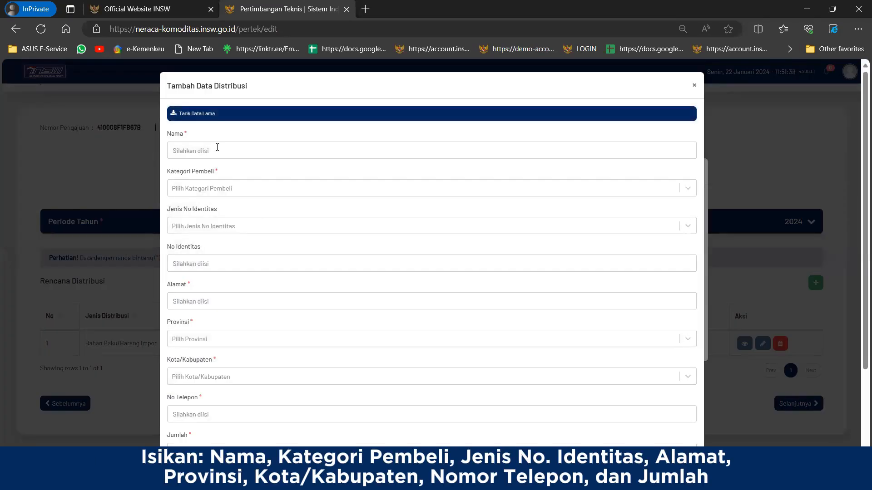
pyautogui.click(217, 147)
pyautogui.click(210, 186)
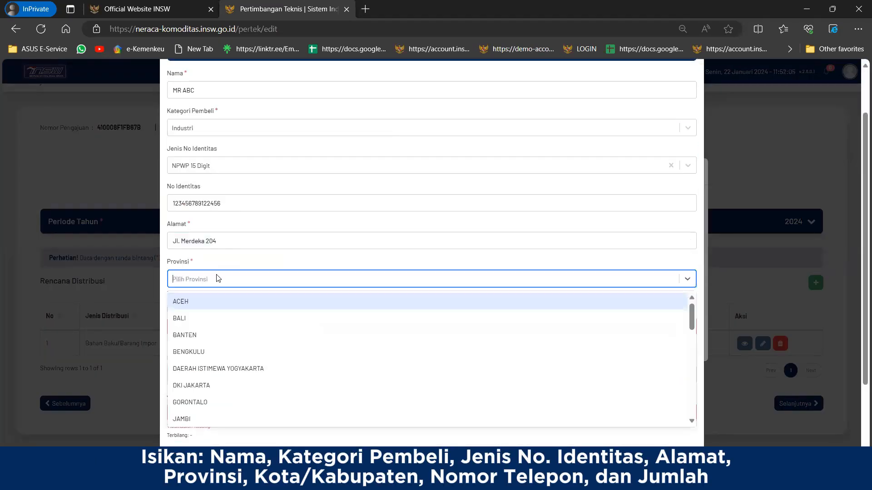
# - Set the recipient's province to DKI JAKARTA, city to KOTA ADM. JAKARTA SELATAN, phone number and quantity 500, and save the record
pyautogui.write('jakart')
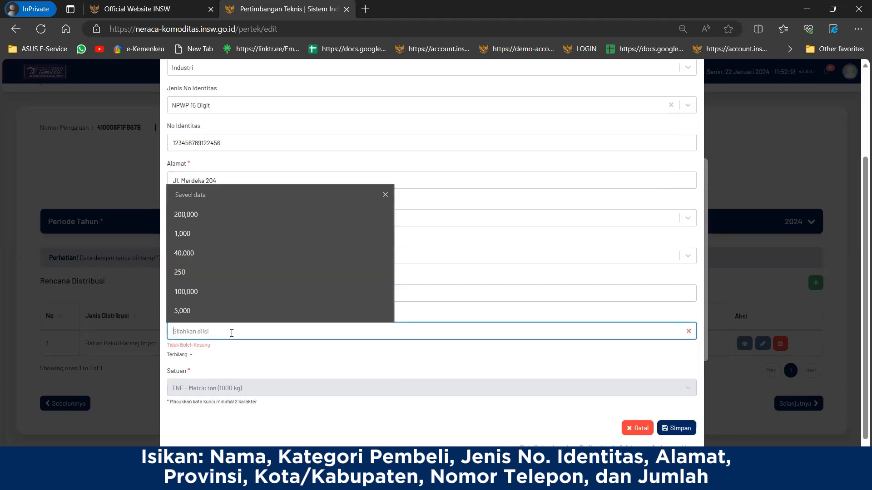
pyautogui.write('500')
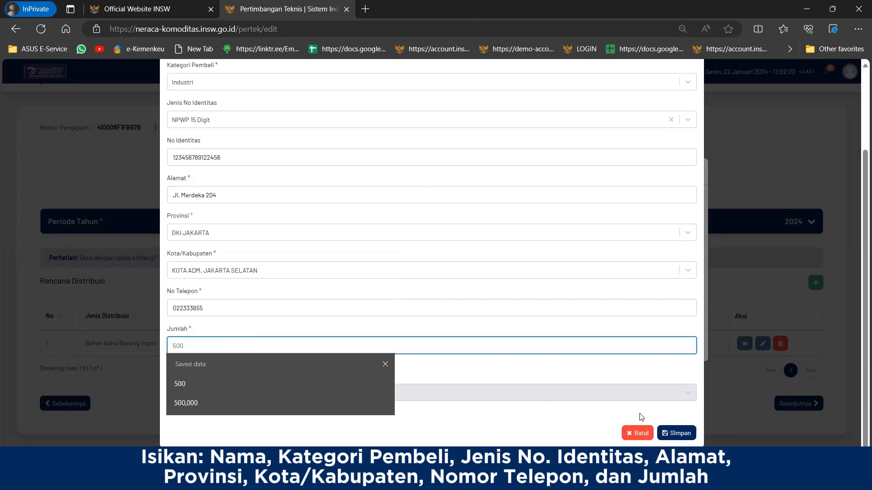
pyautogui.click(668, 409)
pyautogui.click(674, 437)
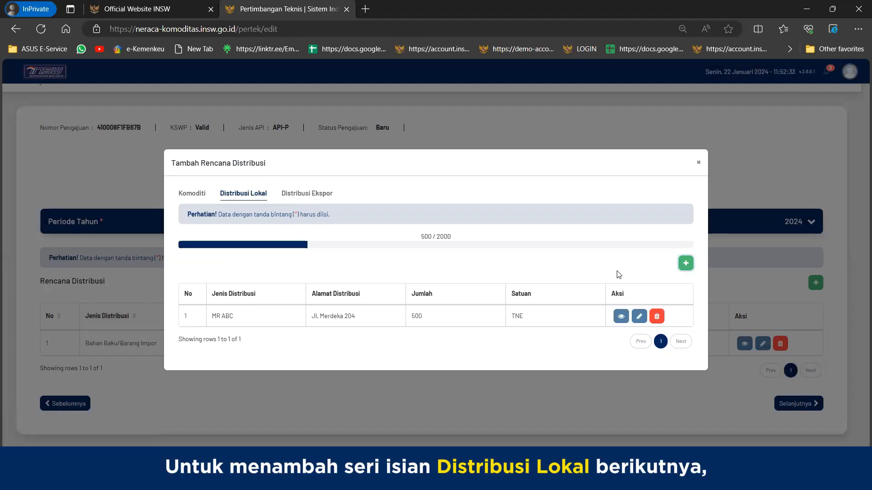
# - Add a second local recipient, PT BCD, with category Industri, NPWP 15 Digit, identity number, address, phone number, province JAWA BARAT and city KAB. SUKABUMI
pyautogui.click(685, 263)
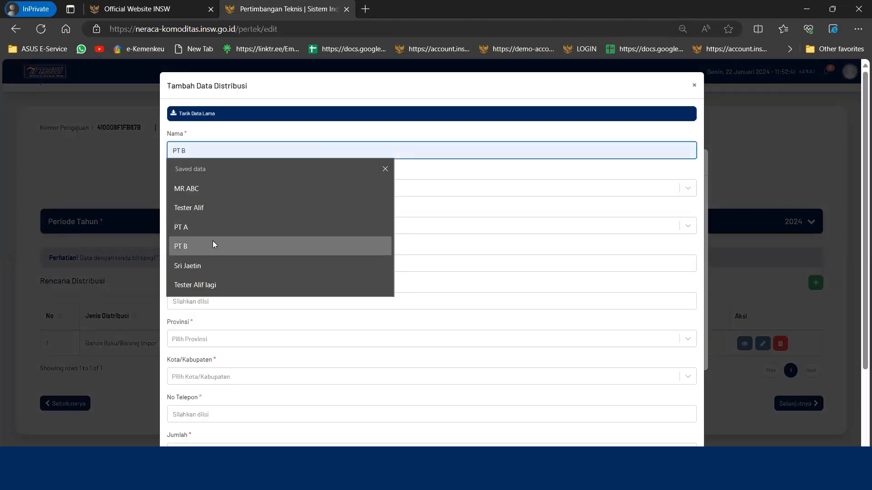
pyautogui.click(213, 245)
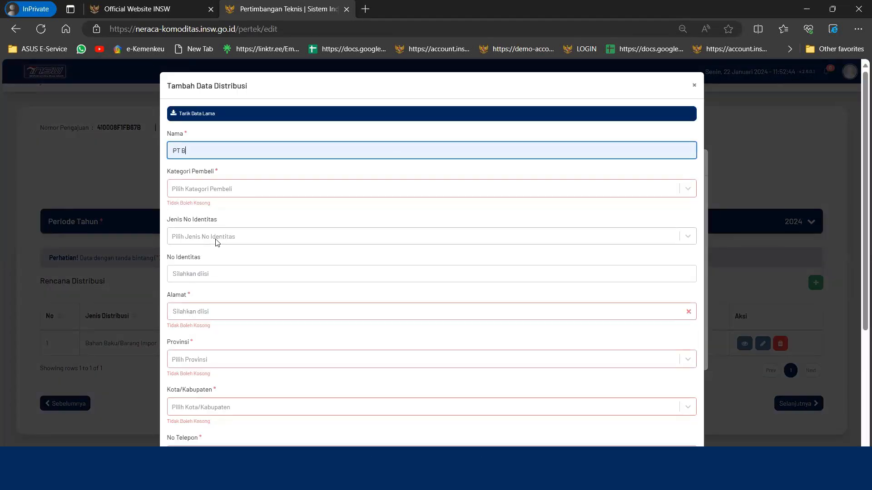
pyautogui.write('CD')
pyautogui.click(213, 189)
pyautogui.click(207, 294)
# - Set the second recipient's quantity to 1,500, save the record and close the distribution plan dialog
pyautogui.click(403, 318)
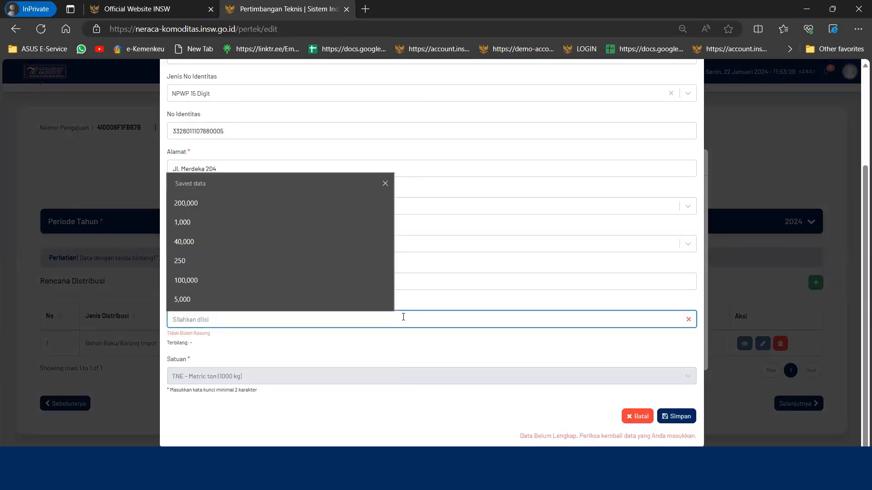
pyautogui.write('1500')
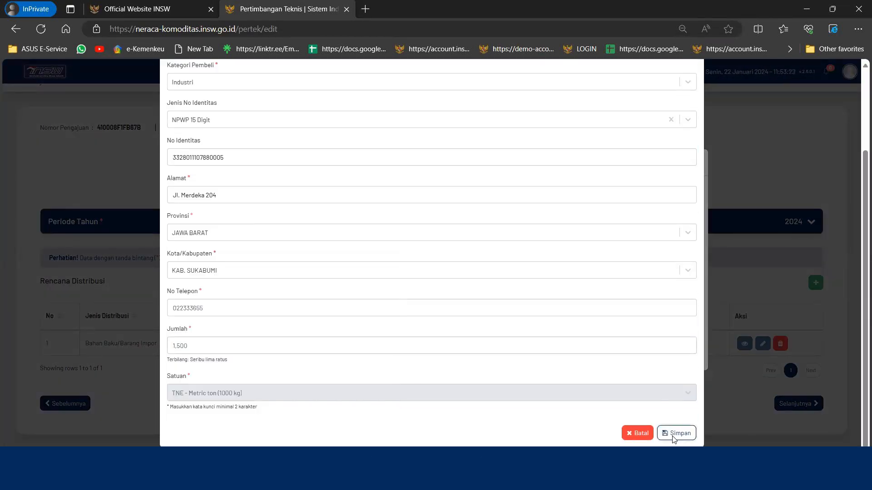
pyautogui.click(676, 431)
pyautogui.click(698, 150)
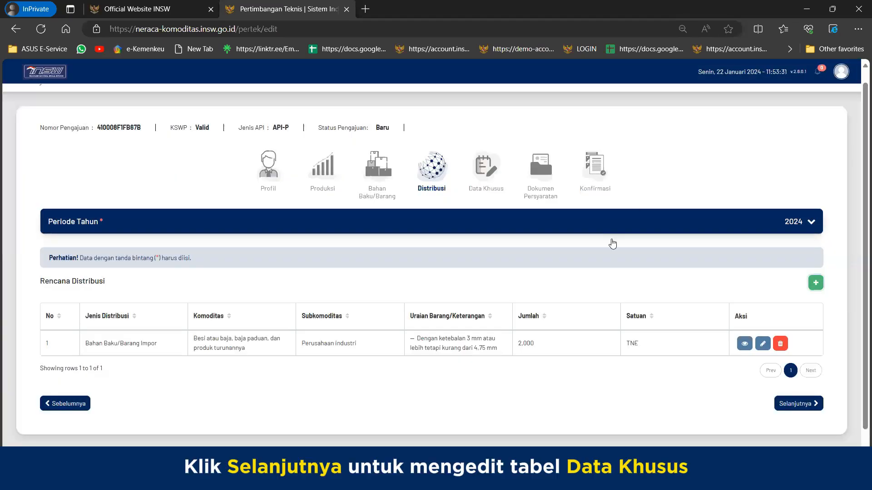
# - Proceed to Data Khusus and add a previous-period import realization entry with commodity Besi atau baja, baja paduan, dan produk turunannya
pyautogui.click(792, 408)
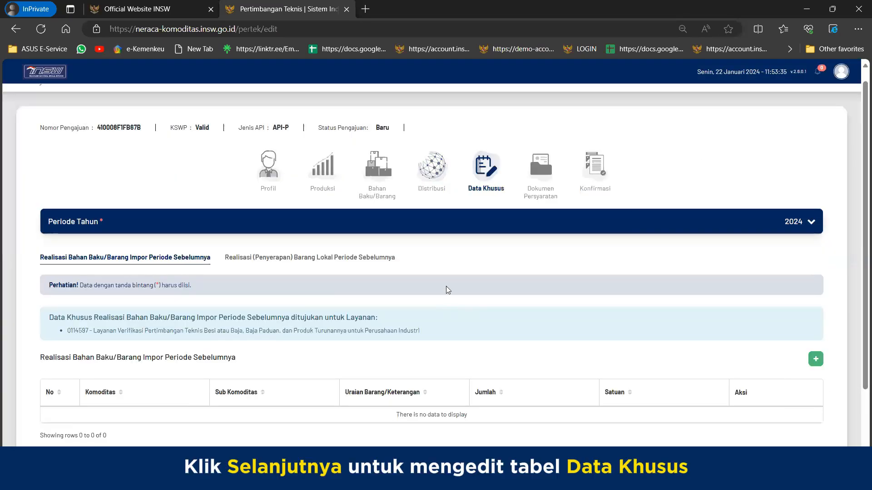
pyautogui.scroll(-2, 447, 286)
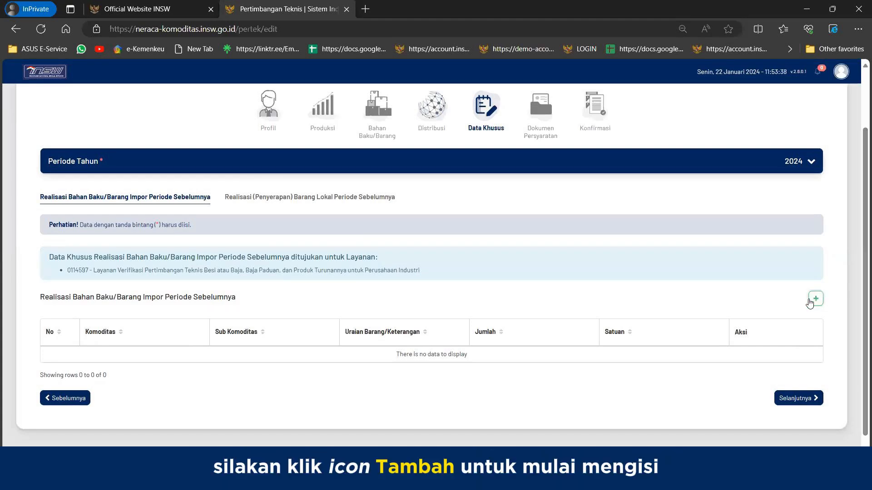
pyautogui.click(812, 300)
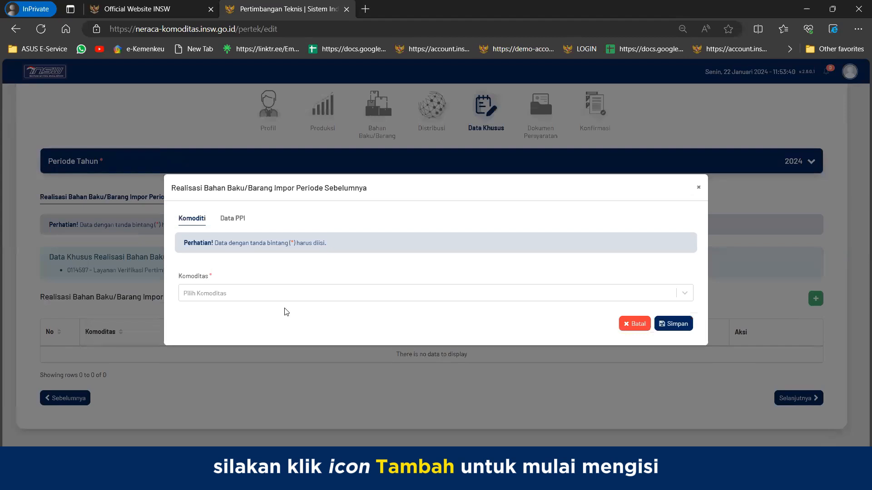
pyautogui.click(400, 293)
pyautogui.write('BESI')
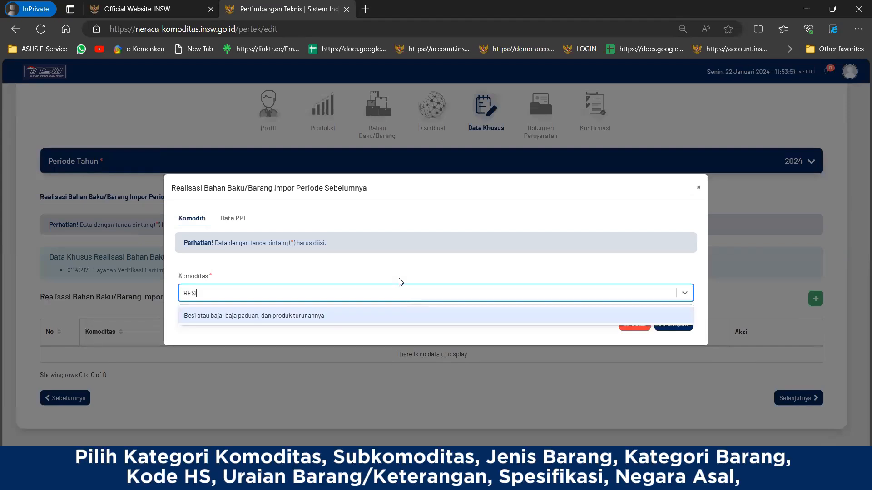
pyautogui.click(393, 318)
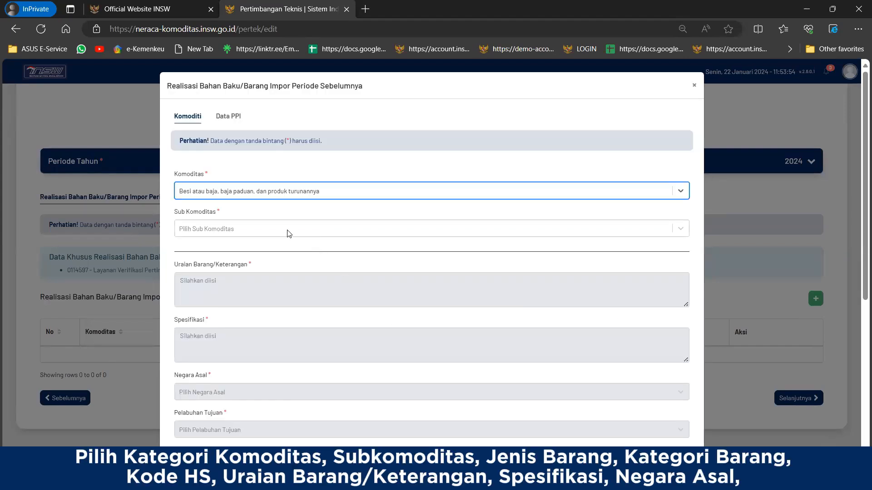
# - Set the realization's sub-commodity, category HRC, HS code 72082600, description Dengan ketebalan 3 mm atau lebih tetapi kurang dari 4,75 mm and specification HRC tipe tes123
pyautogui.click(288, 233)
pyautogui.click(284, 255)
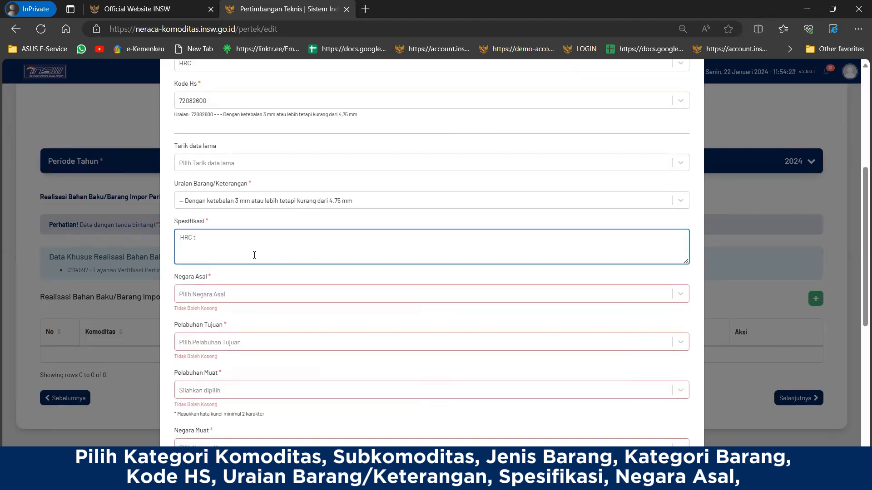
pyautogui.write('e tes123')
# - Set origin and loading country CHINA, destination port Tanjung Priok, loading port Shanghai, previous import plan 3,000 and import realization 1,000
pyautogui.click(248, 294)
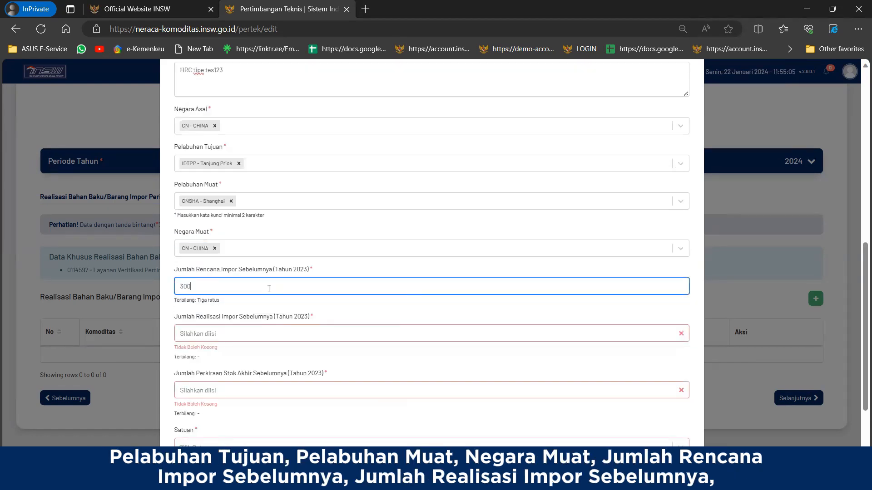
pyautogui.write('000')
pyautogui.click(196, 336)
pyautogui.write('1000')
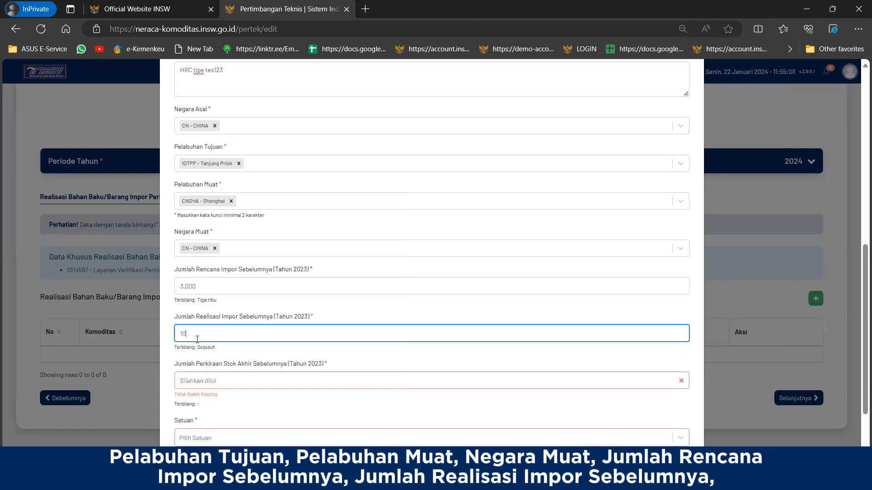
# - Set the estimated final stock to 0 with unit TNE - Metric ton (1000 kg), and save the import realization entry
pyautogui.scroll(-2, 196, 336)
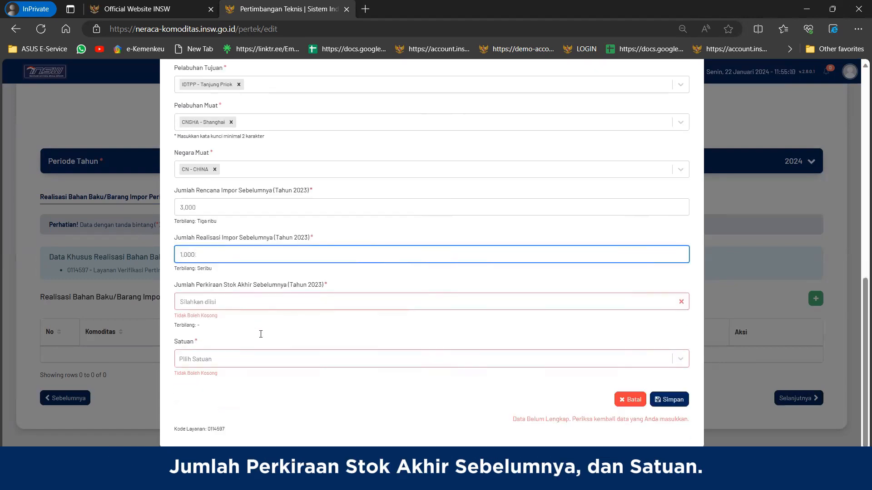
pyautogui.click(257, 302)
pyautogui.write('0')
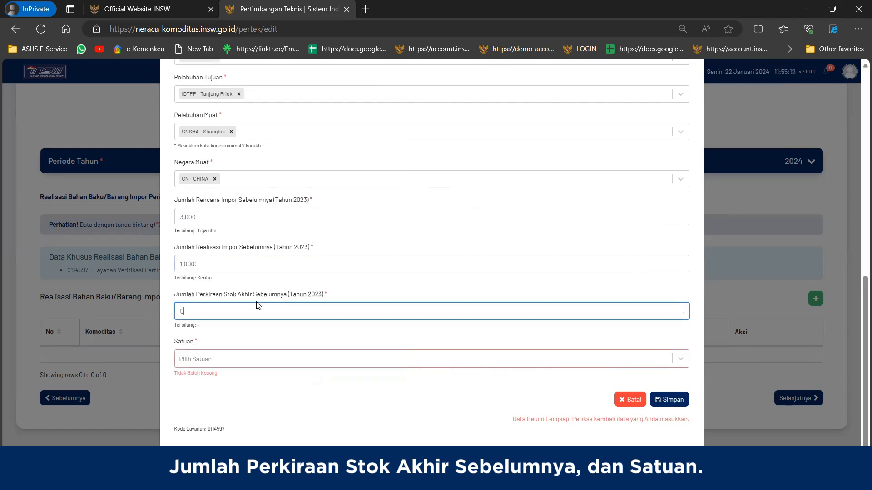
pyautogui.click(257, 359)
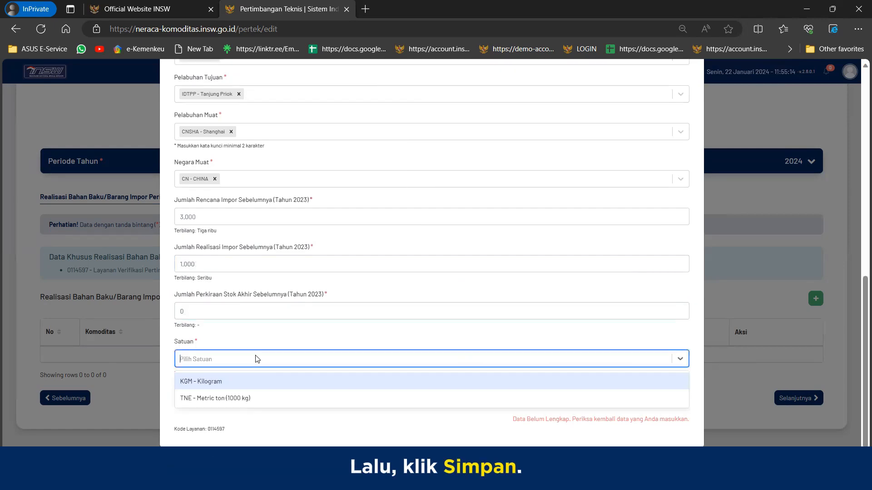
pyautogui.click(254, 397)
pyautogui.click(666, 416)
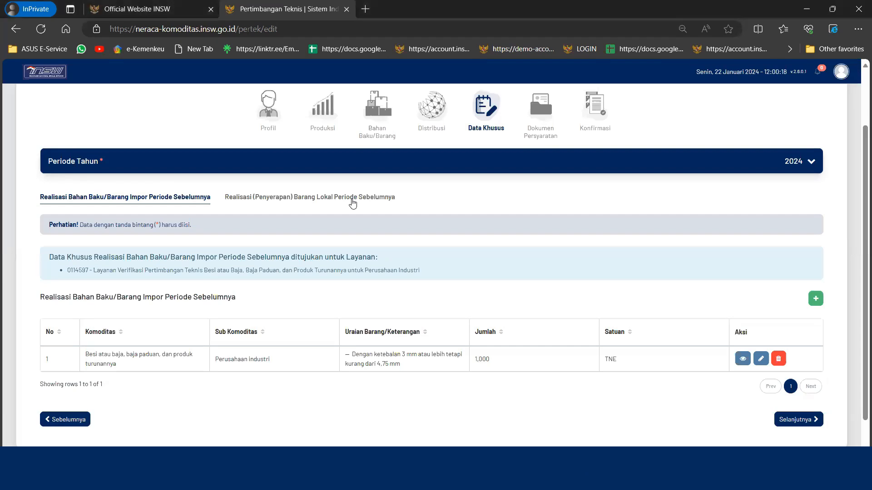
# - Add a previous-period local goods absorption realization entry with commodity Besi atau baja, baja paduan, dan produk turunannya
pyautogui.click(353, 200)
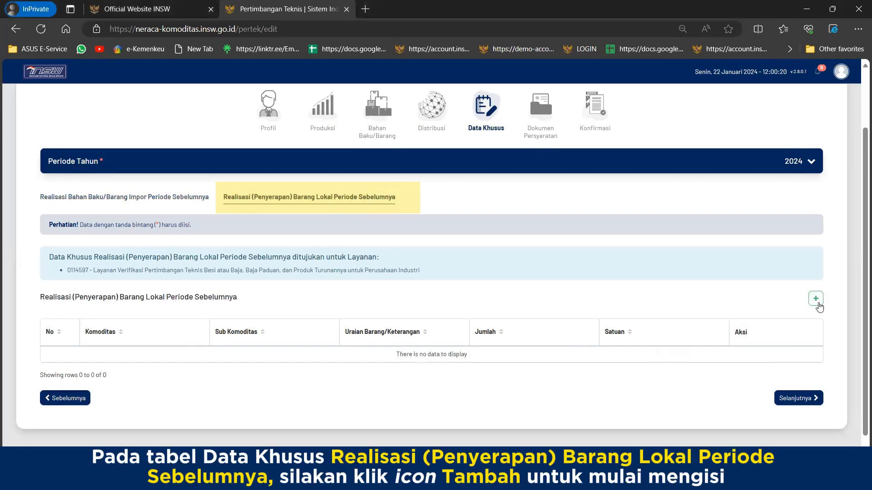
pyautogui.click(818, 304)
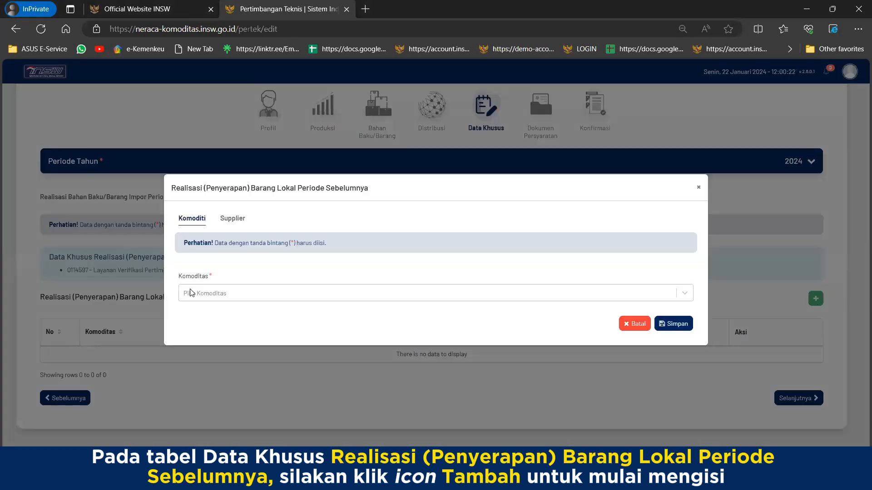
pyautogui.click(190, 293)
pyautogui.write('besi')
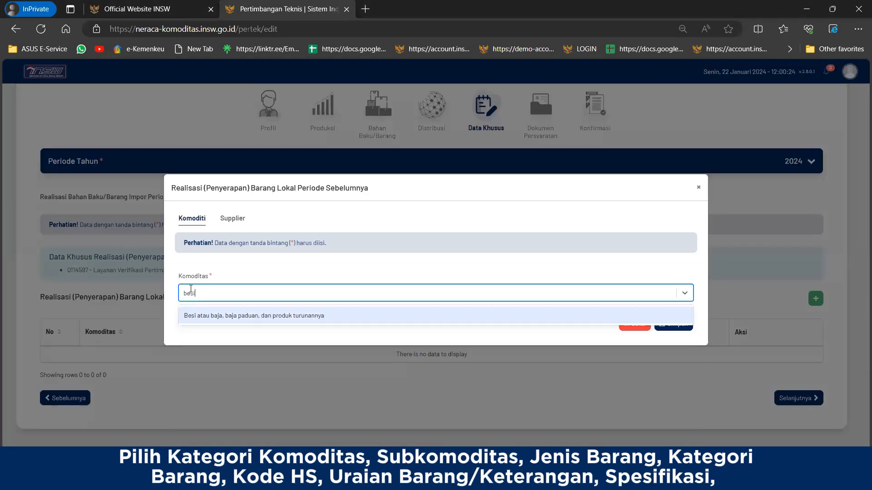
pyautogui.click(198, 316)
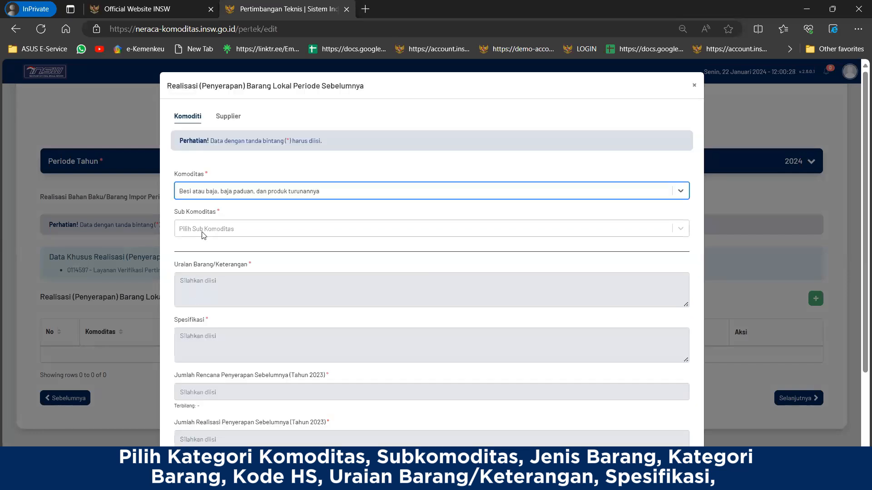
# - Set sub-commodity Perusahaan industri, type Besi atau Baja, category HRC, HS code 72082600, its 3 mm to under 4,75 mm description and specification HRC tipe tes123
pyautogui.click(200, 230)
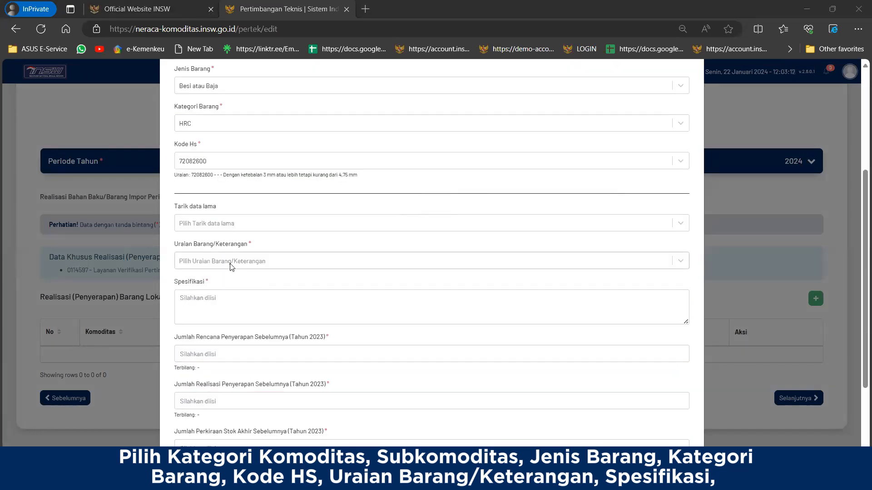
pyautogui.click(231, 263)
pyautogui.click(229, 284)
pyautogui.click(223, 295)
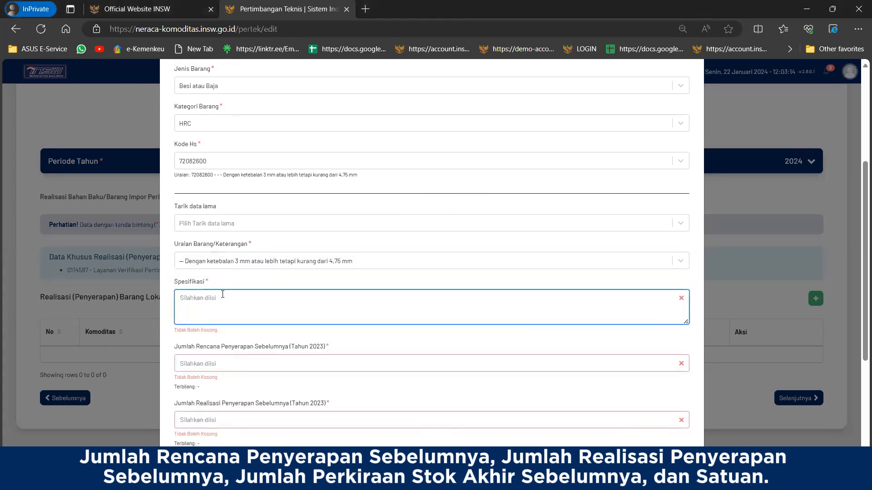
pyautogui.write('HRC tipe tes123')
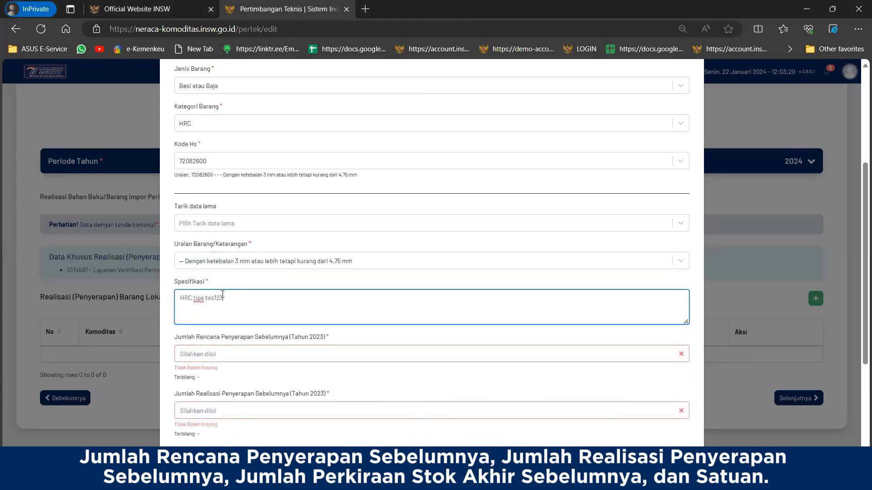
# - Set the absorption plan to 1,500, realization to 500, final stock to 0 and unit to TNE, and save the entry
pyautogui.scroll(-3, 220, 286)
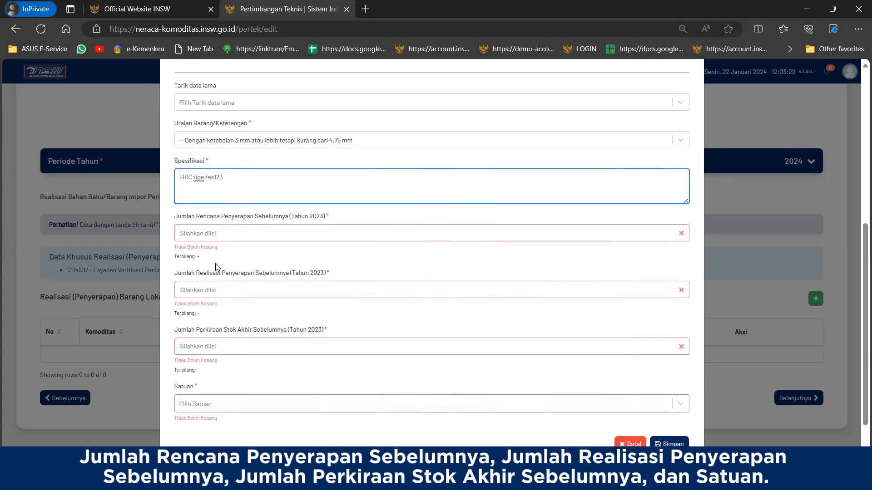
pyautogui.click(204, 236)
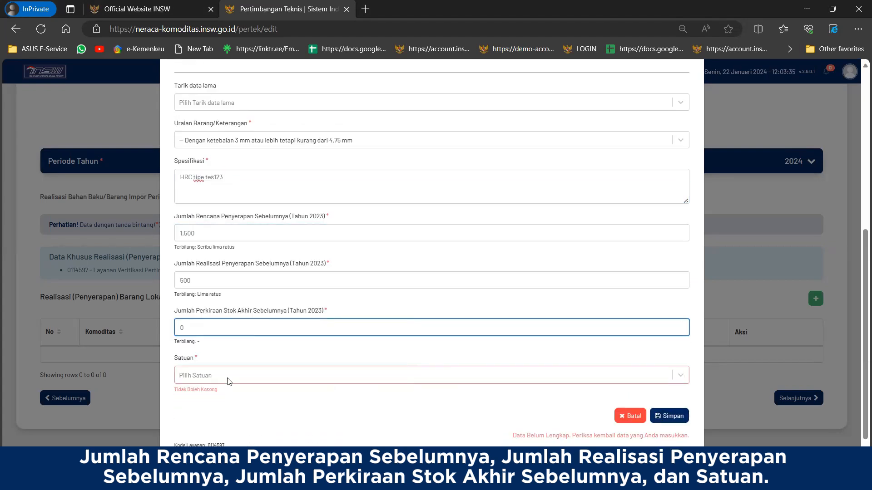
pyautogui.click(227, 379)
pyautogui.click(234, 413)
pyautogui.click(670, 416)
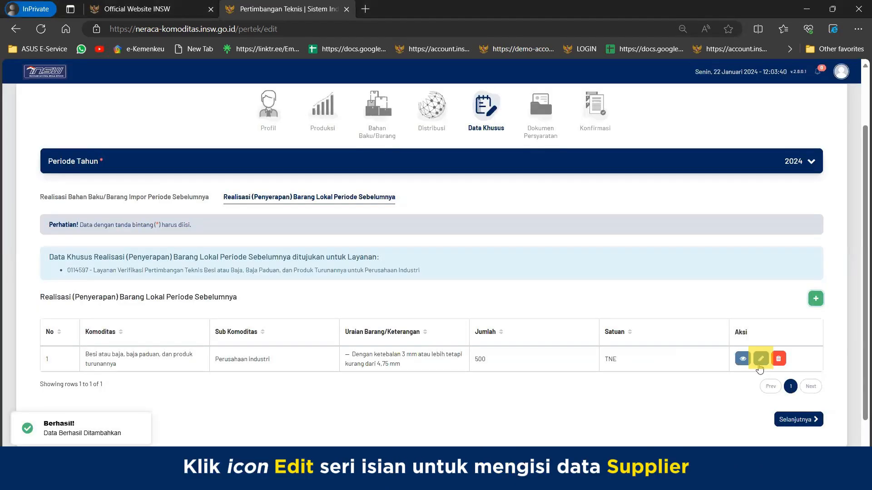
# - Add supplier PT ABC to the absorption entry with NPWP, NIB, address, province DKI JAKARTA, city KOTA ADM. JAKARTA PUSAT, quantity 0 and a realization quantity
pyautogui.click(760, 361)
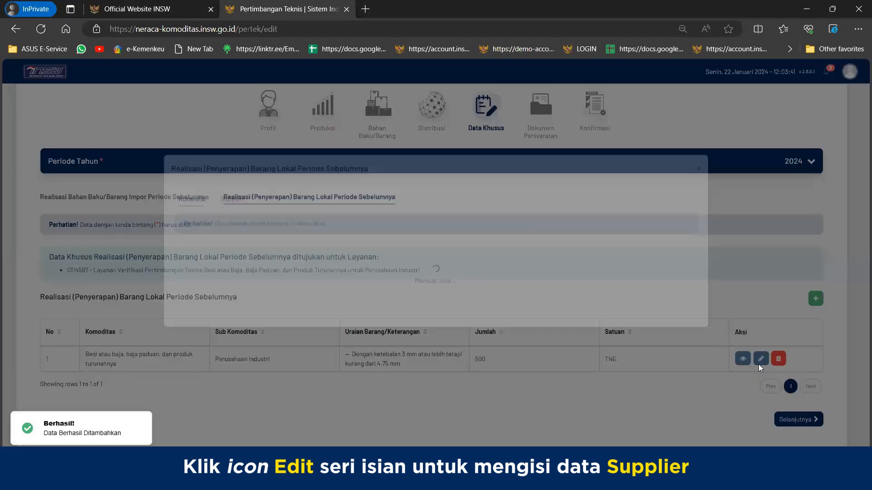
pyautogui.click(230, 221)
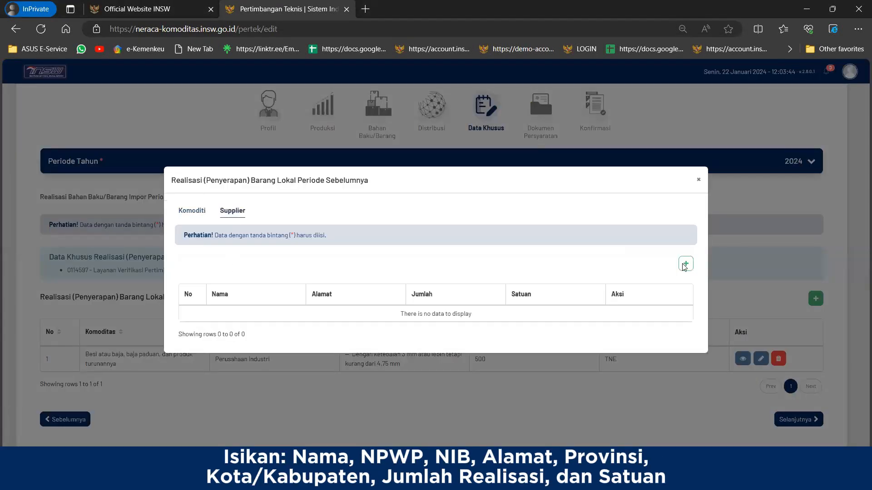
pyautogui.click(683, 262)
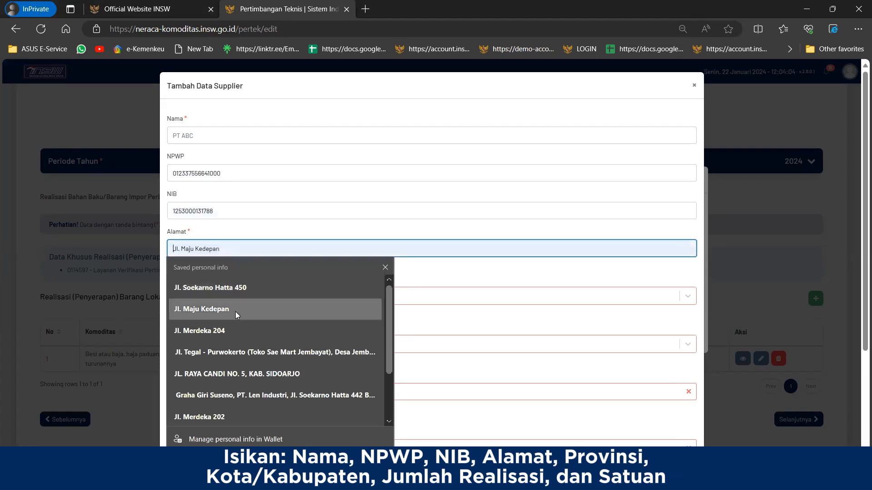
pyautogui.click(235, 312)
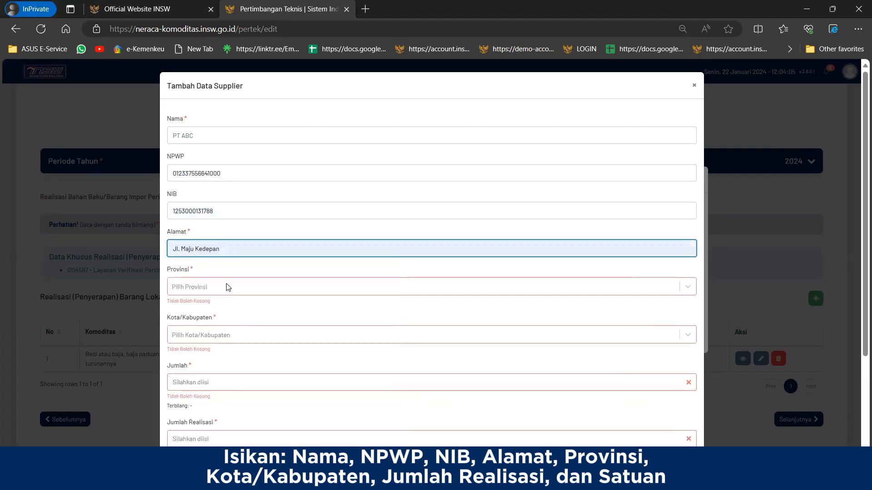
pyautogui.click(227, 287)
pyautogui.write('j')
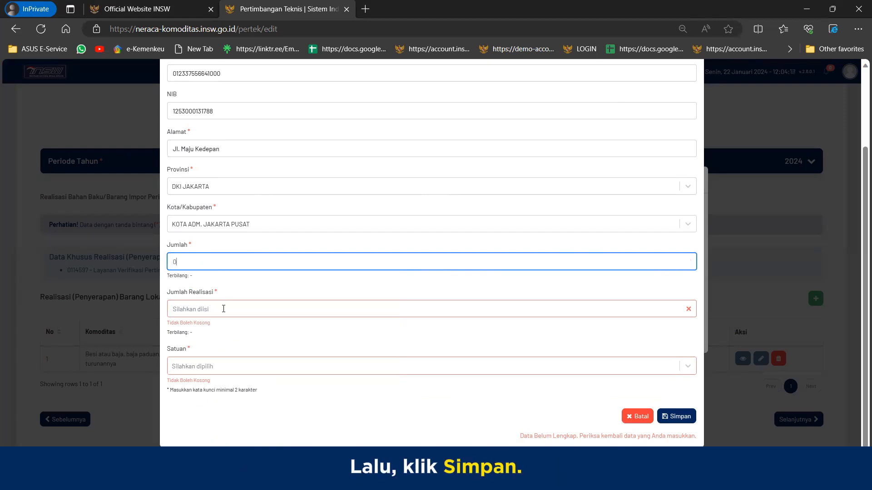
pyautogui.click(222, 308)
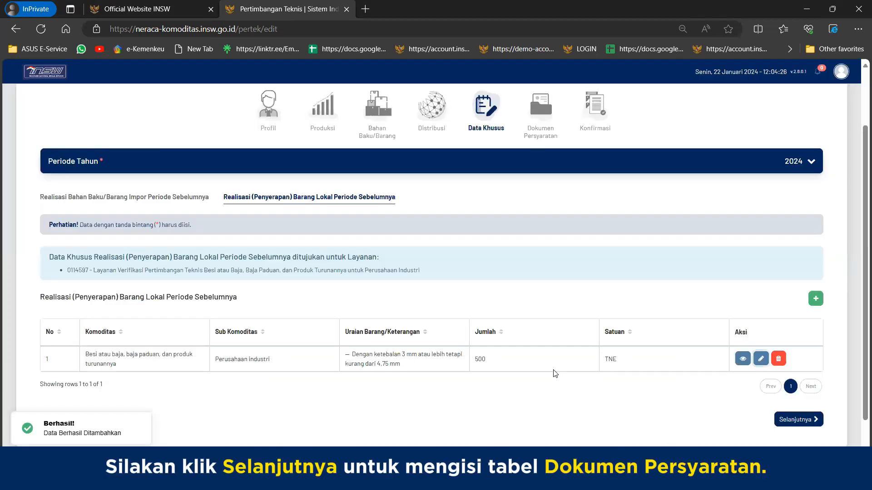
# - Proceed to Dokumen Persyaratan and give the perizinan berusaha document the number Pdftes123/2024
pyautogui.click(780, 421)
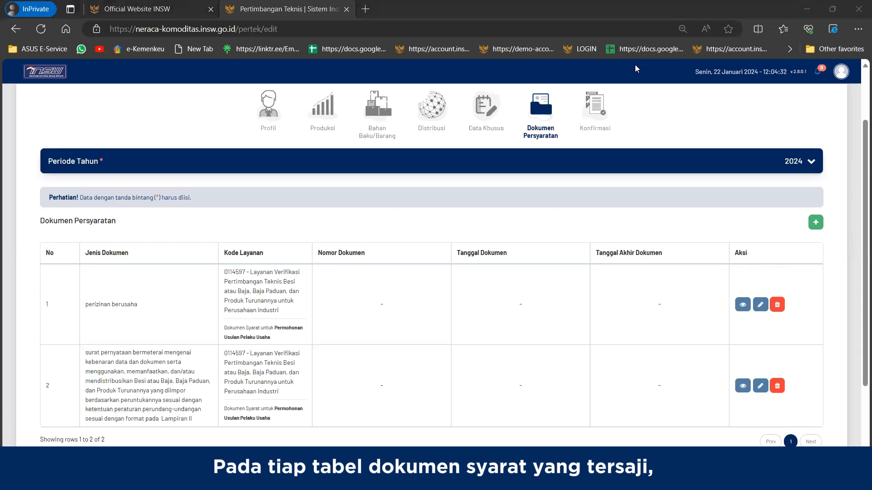
pyautogui.scroll(1, 635, 65)
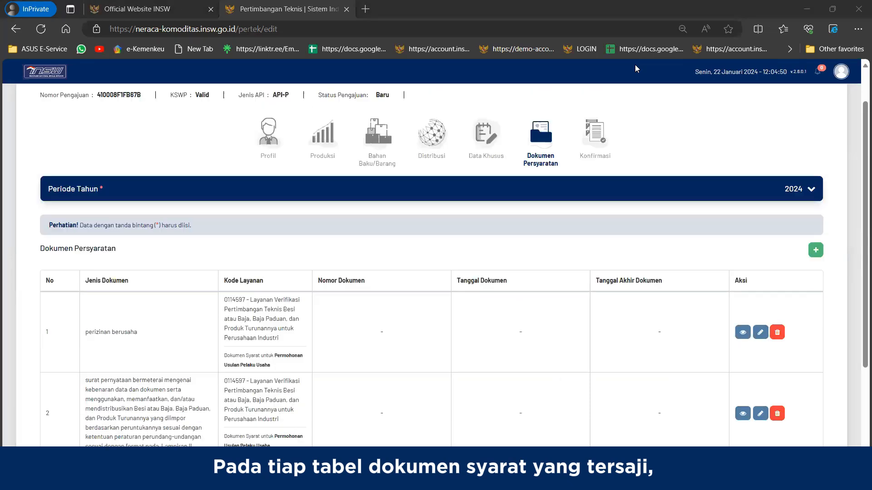
pyautogui.click(760, 333)
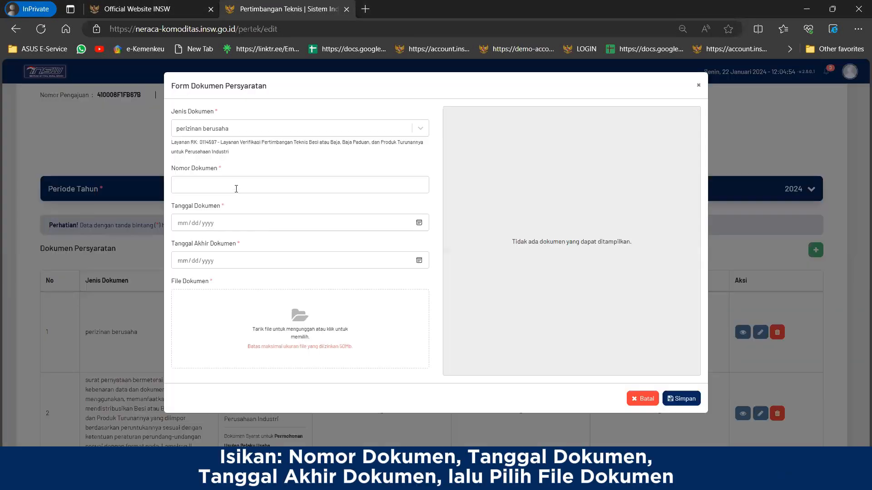
pyautogui.click(236, 189)
pyautogui.write('Pdftes123/2024')
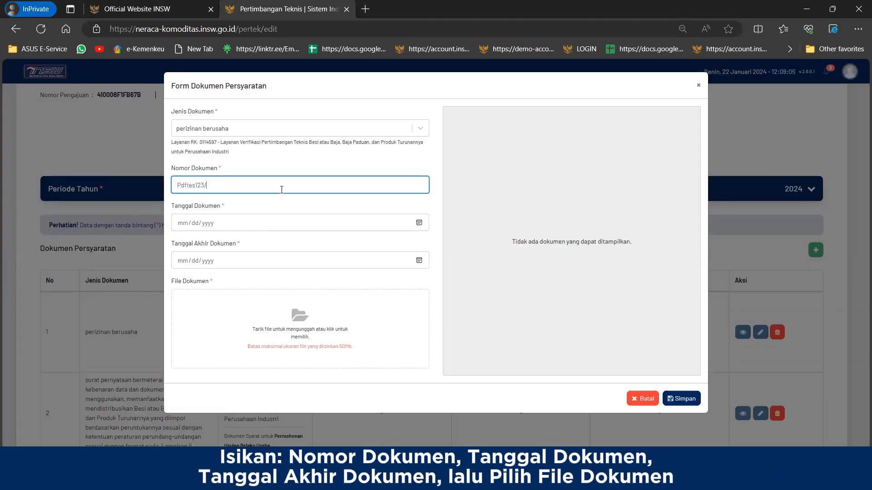
# - Set the document date and end date to 01/18/2024, attach the PDF file and save the perizinan berusaha document
pyautogui.click(419, 222)
pyautogui.click(233, 296)
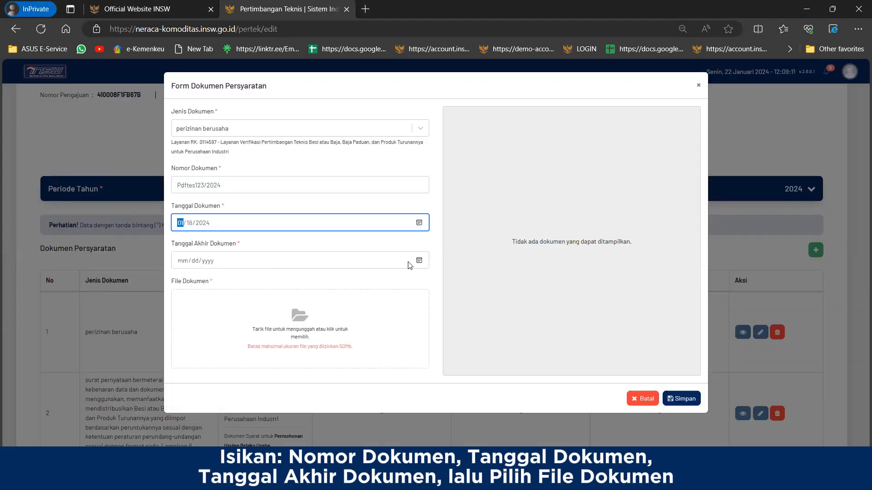
pyautogui.click(419, 260)
pyautogui.click(232, 334)
pyautogui.click(300, 328)
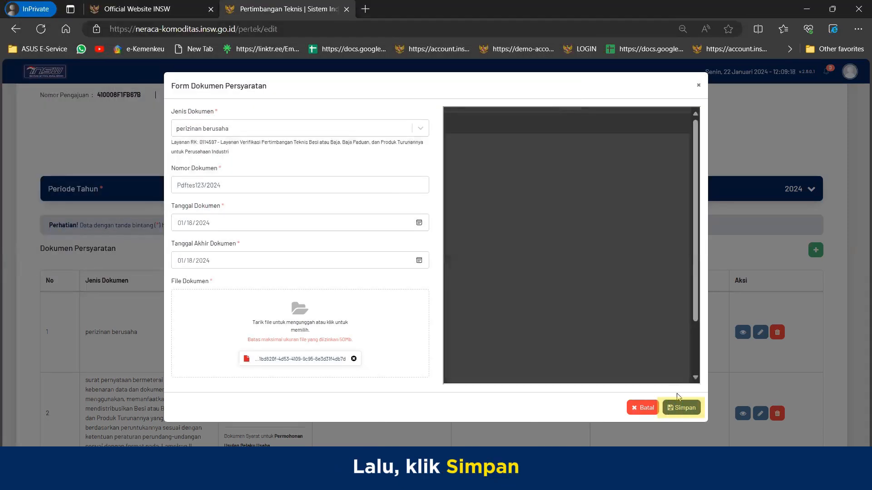
pyautogui.click(680, 407)
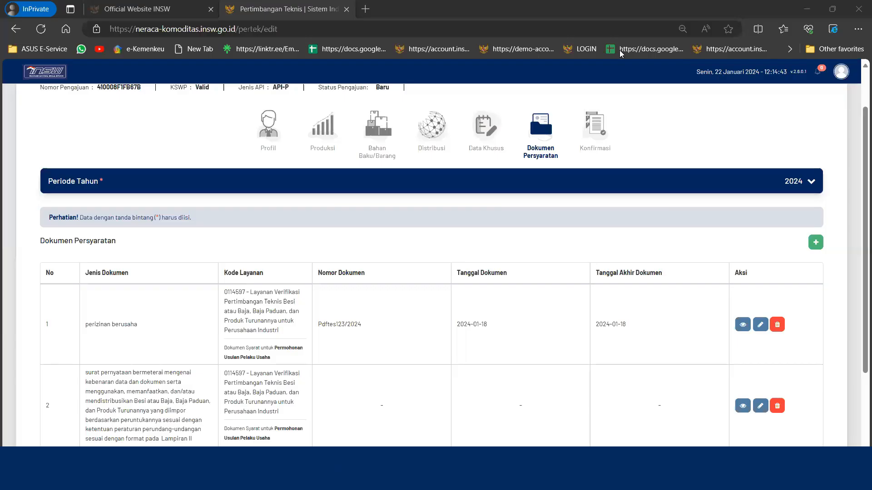
# - Proceed to Konfirmasi and review the completeness of all sections and the ministry account integration
pyautogui.scroll(-1, 653, 136)
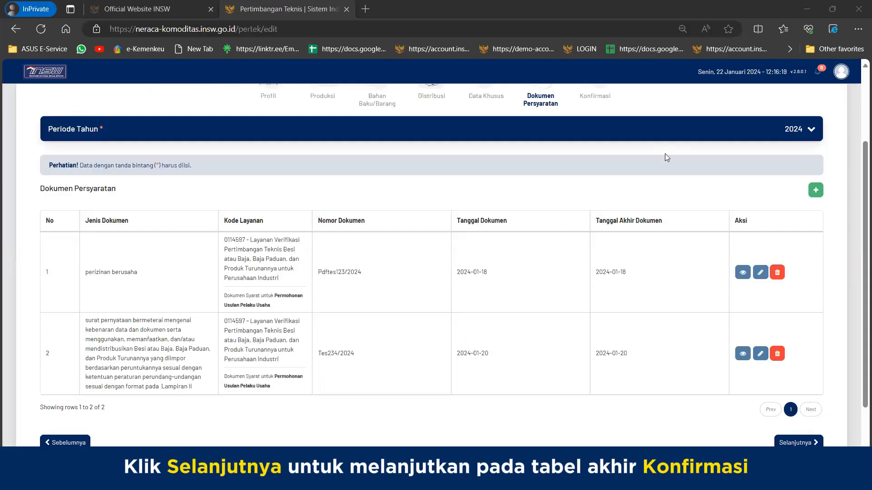
pyautogui.scroll(-2, 770, 324)
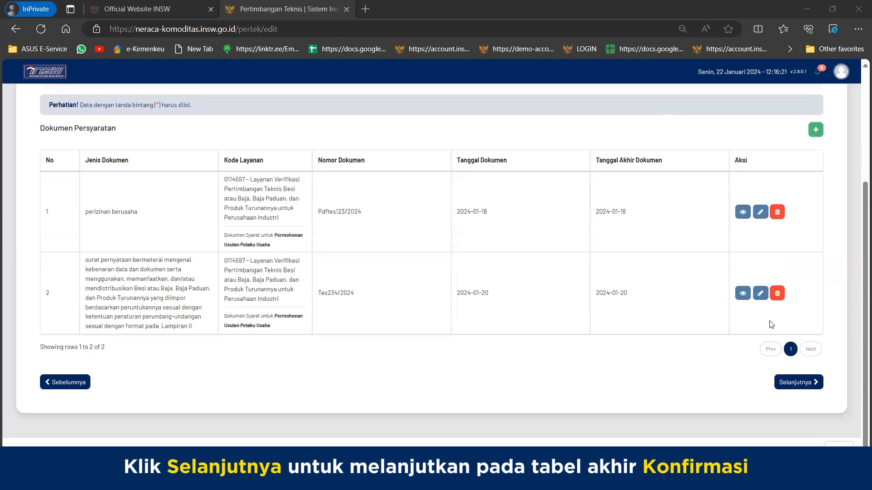
pyautogui.click(792, 382)
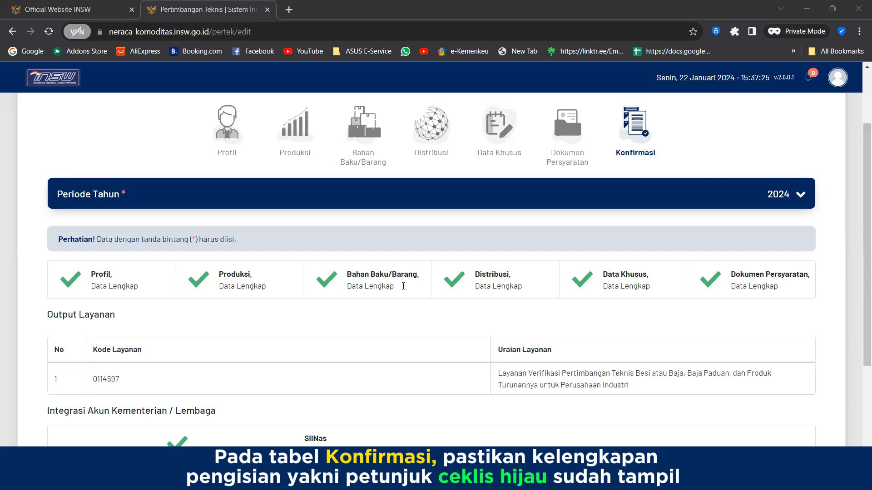
pyautogui.moveTo(864, 273); pyautogui.dragTo(859, 332)
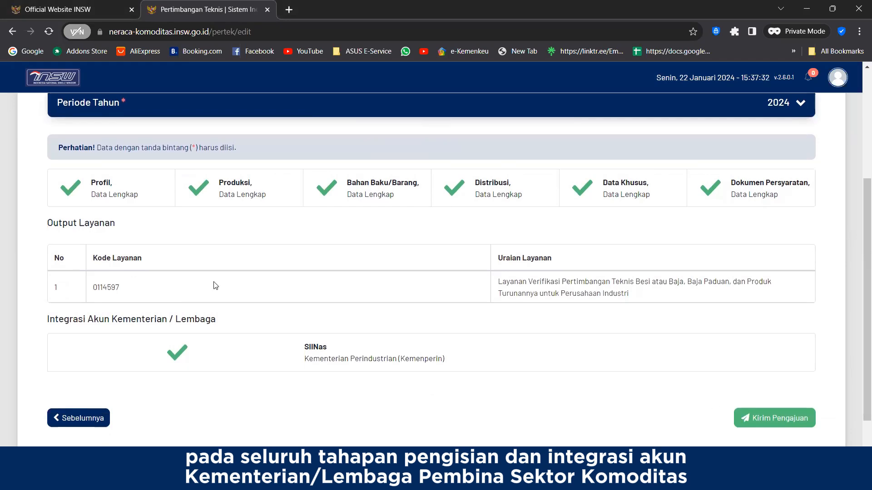